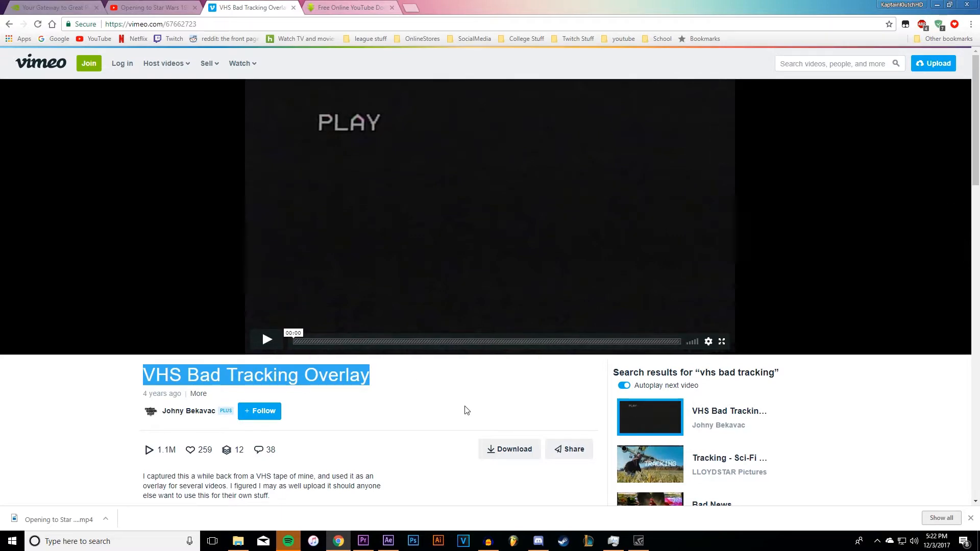
Download the VHS Bad Tracking Overlay video from its Vimeo page.
click(496, 449)
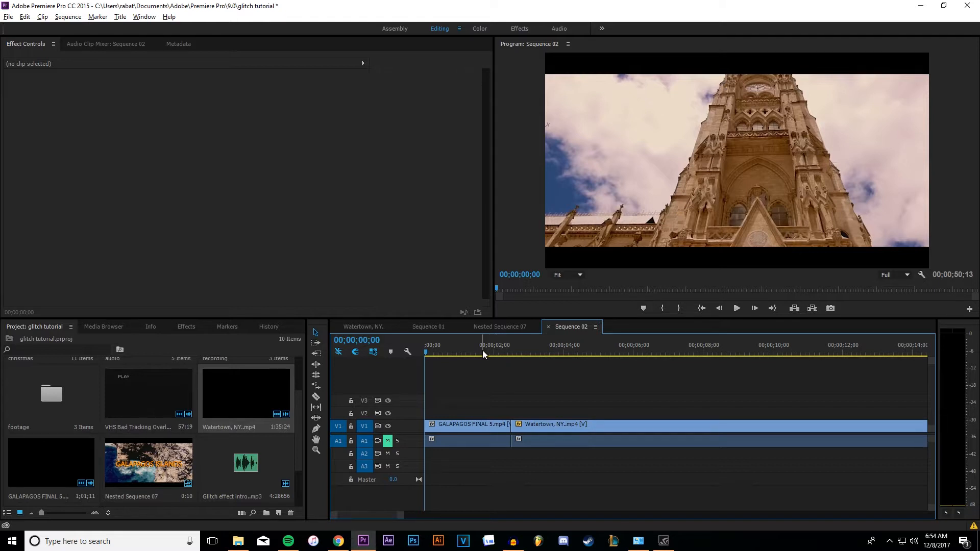
Split the GALAPAGOS FINAL 5.mp4 clip with the Razor tool at 00;00;01;20, shortly before the cut to the Watertown clip.
click(515, 350)
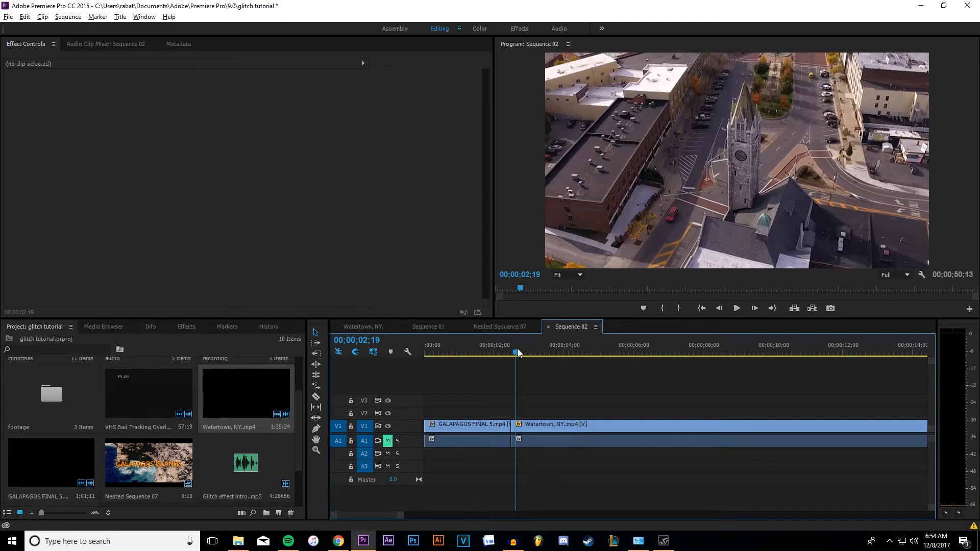
key(Left)
key(Left)
key(Left)
key(Left)
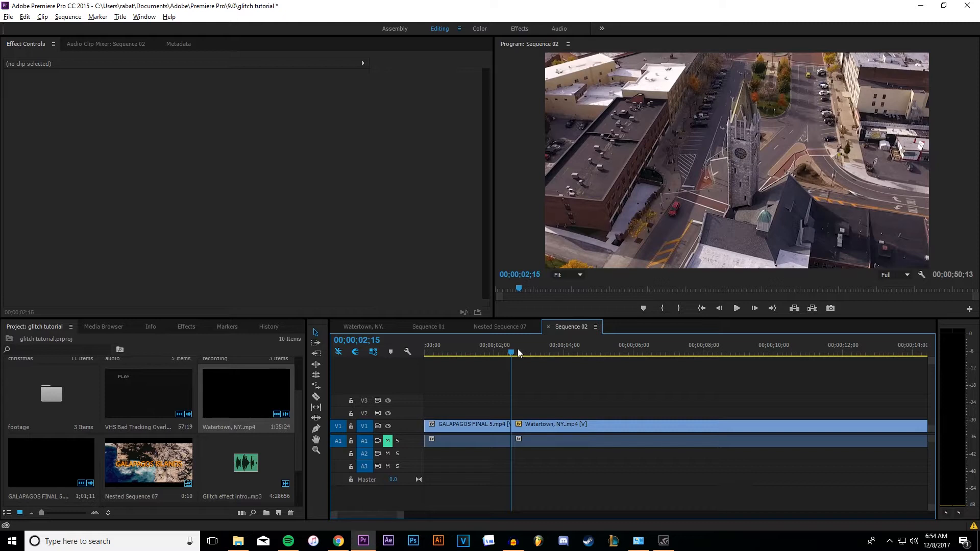
key(Left)
key(Left)
key(Left)
key(Left)
key(Left)
key(Left)
key(Left)
key(Left)
key(Left)
key(Left)
key(Left)
key(Left)
key(Left)
key(Left)
key(Left)
key(Left)
key(Left)
key(Left)
key(Left)
key(Left)
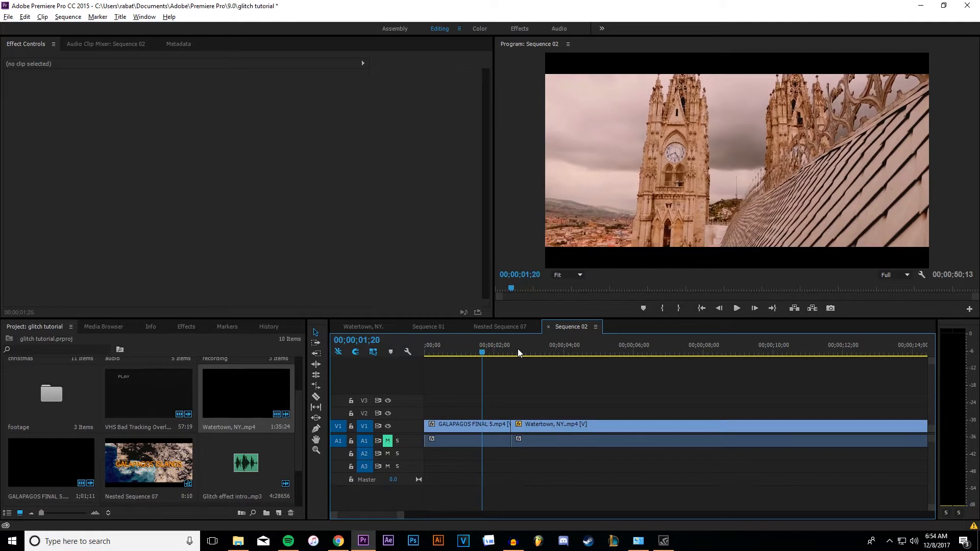
click(318, 398)
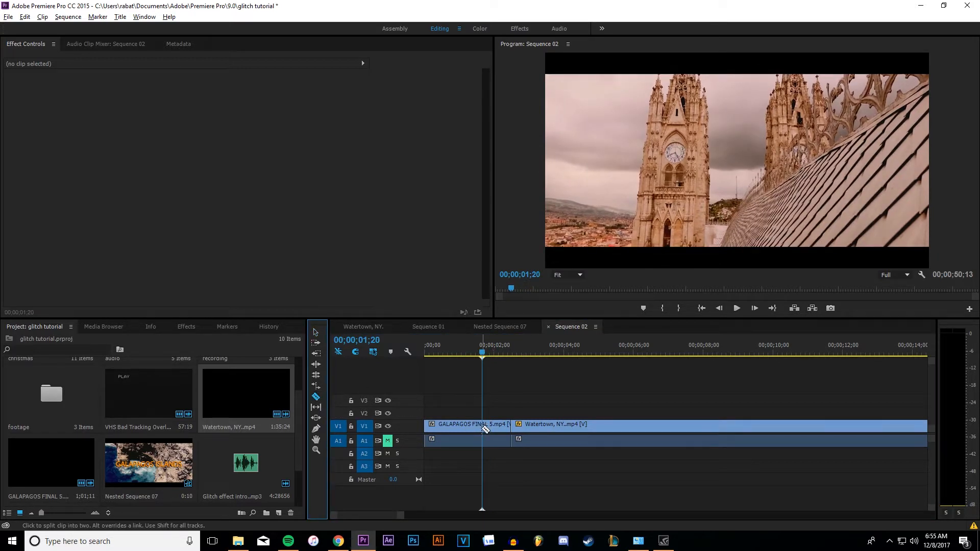
click(483, 427)
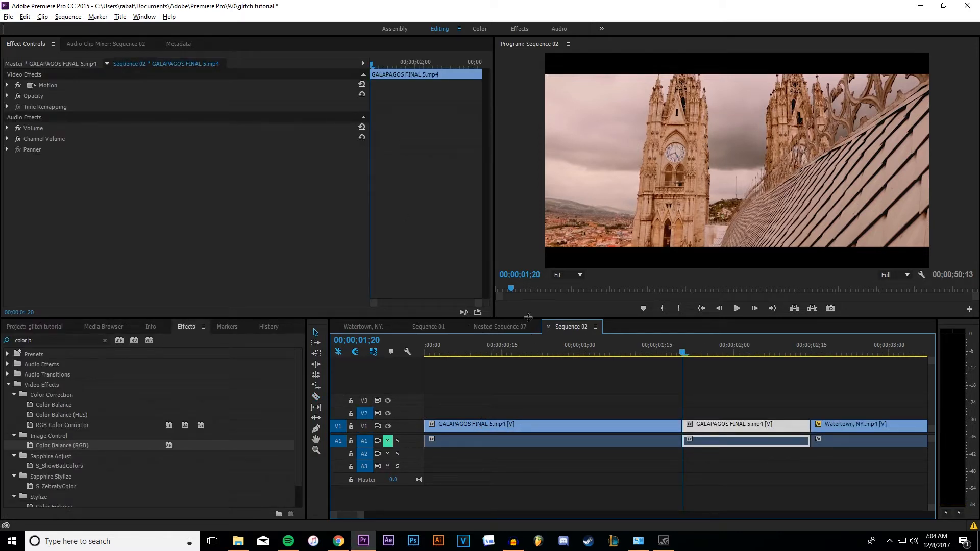
Duplicate the short end section of the GALAPAGOS clip so that aligned copies are stacked on V1, V2 and V3.
right_click(738, 440)
click(765, 54)
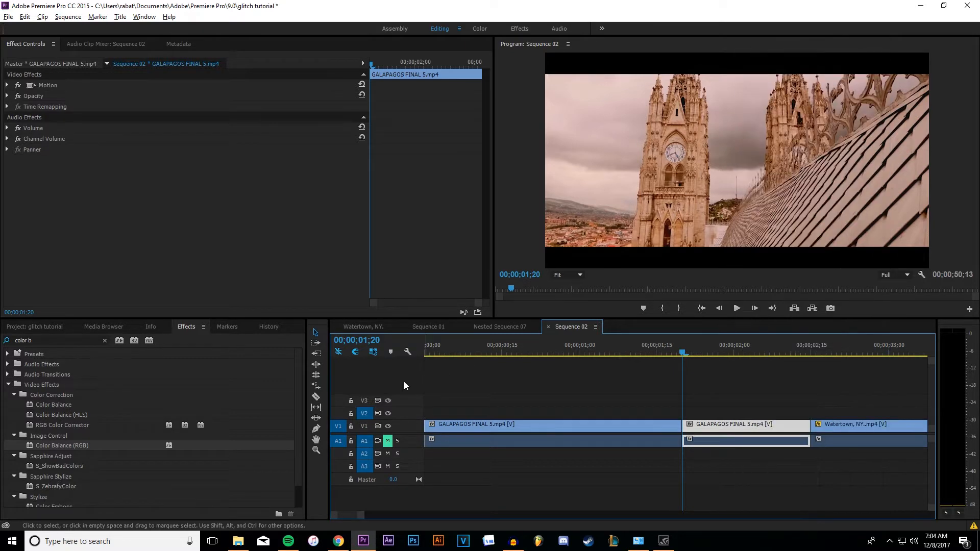
key(ctrl+v)
click(684, 351)
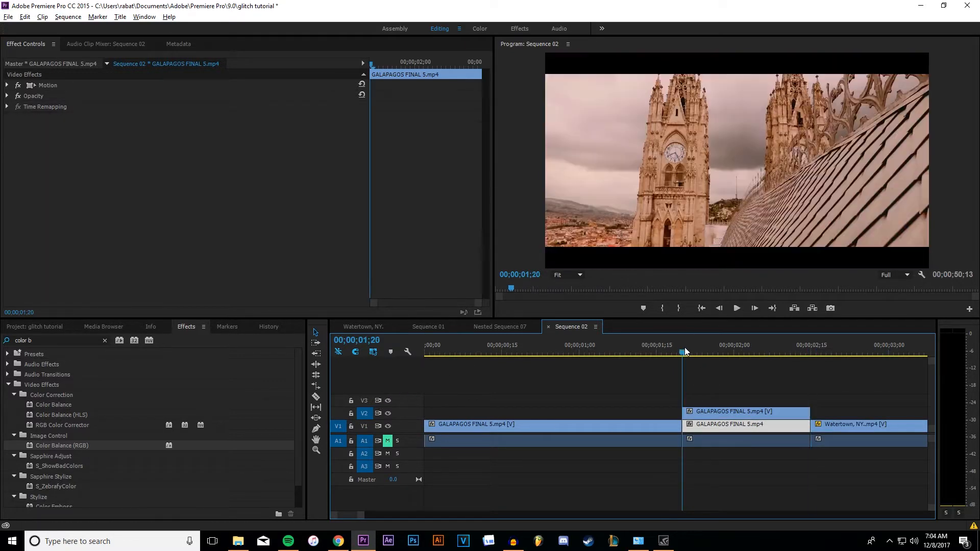
click(363, 400)
click(364, 413)
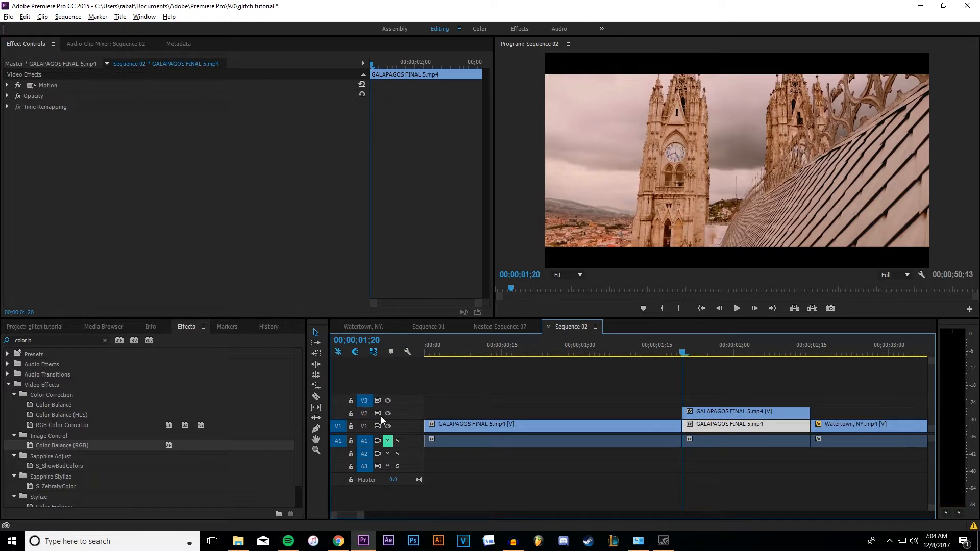
key(ctrl+v)
Apply the Color Balance (RGB) effect to each of the three stacked GALAPAGOS clips.
drag(684, 351, 706, 351)
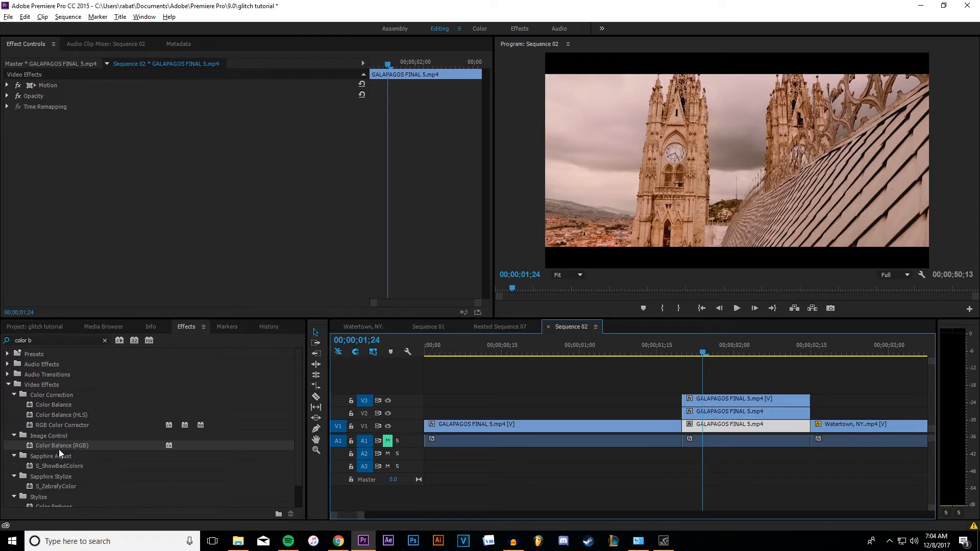
drag(73, 445, 693, 400)
drag(74, 446, 724, 411)
drag(99, 447, 690, 423)
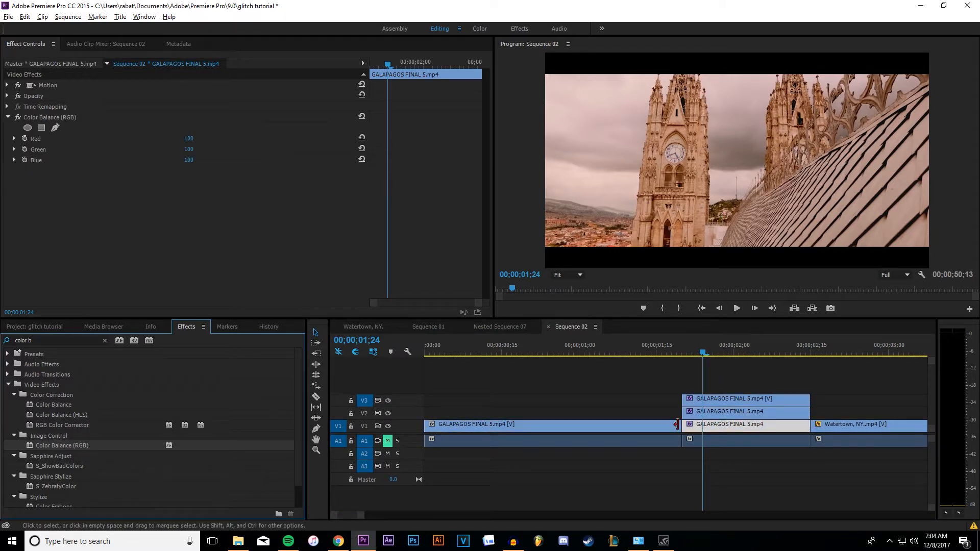
Set Green and Blue to 0 in the V3 clip's Color Balance (RGB) effect.
click(731, 401)
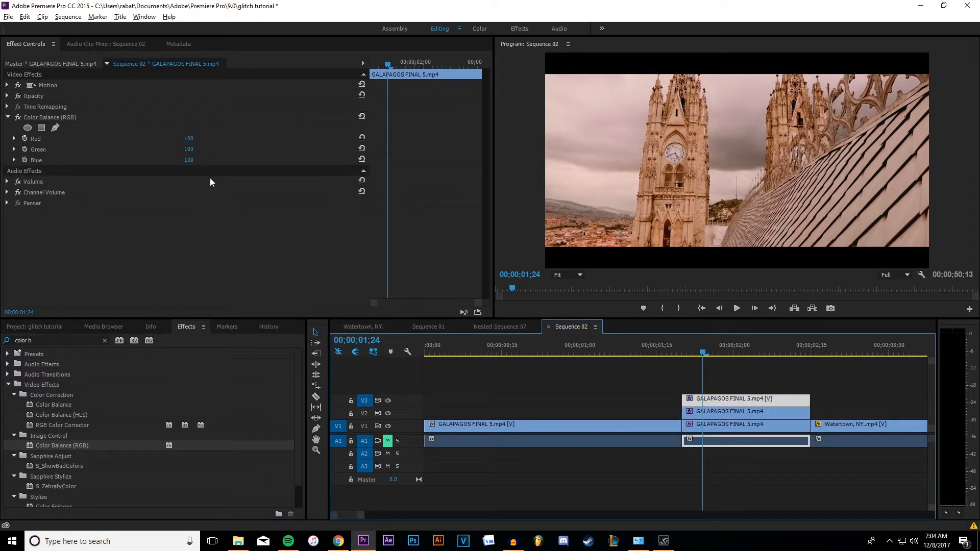
drag(188, 149, 163, 159)
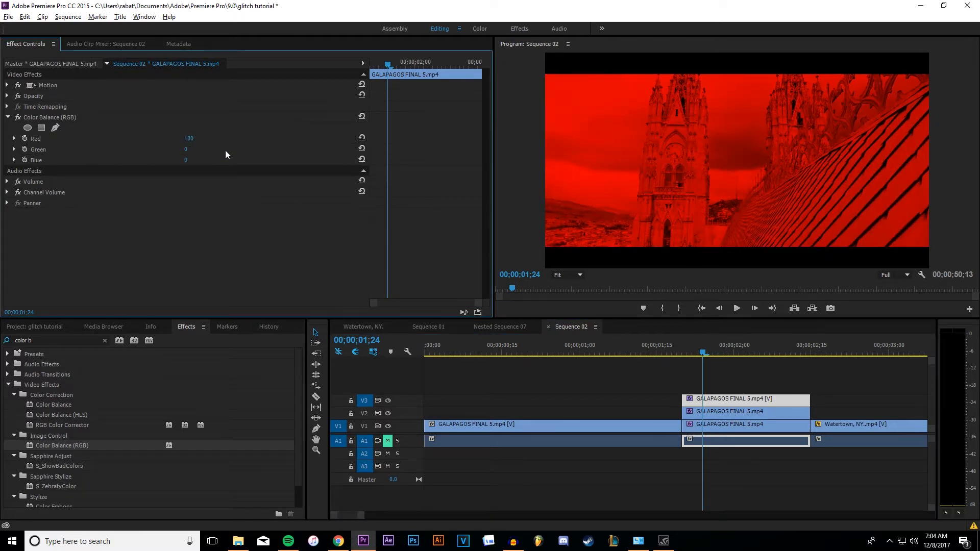
Set Red and Blue to 0 on the V2 clip, and check it by briefly hiding track V3.
click(770, 415)
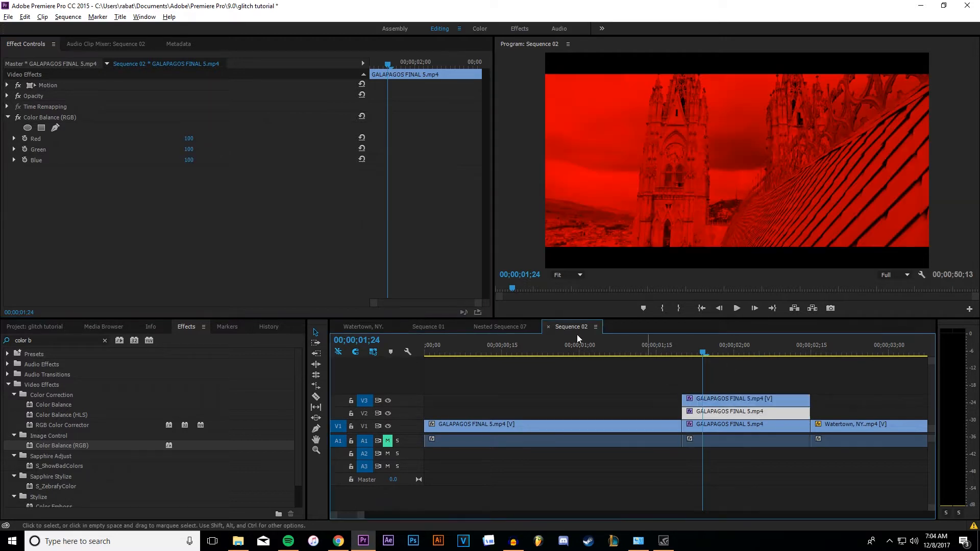
click(189, 138)
text(0)
key(Return)
click(189, 160)
text(0)
key(Return)
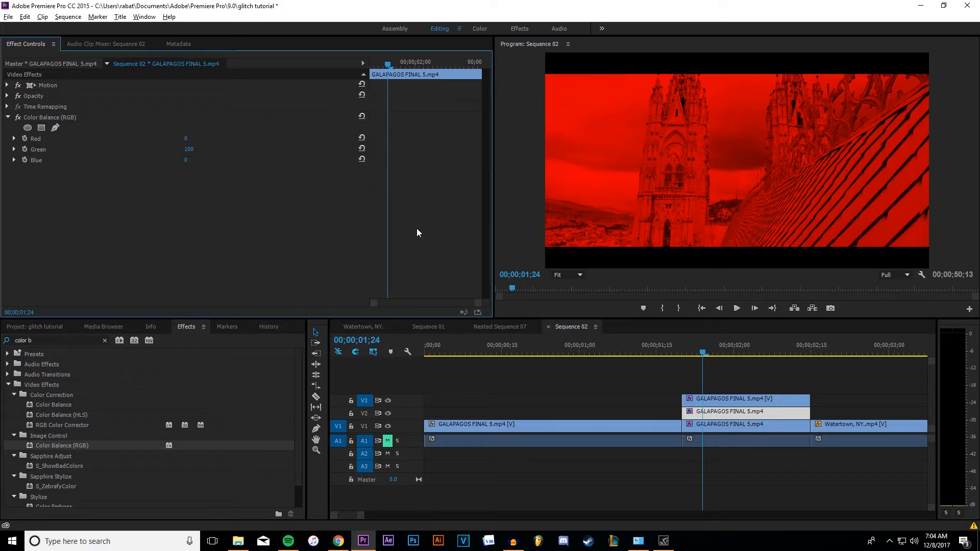
click(388, 401)
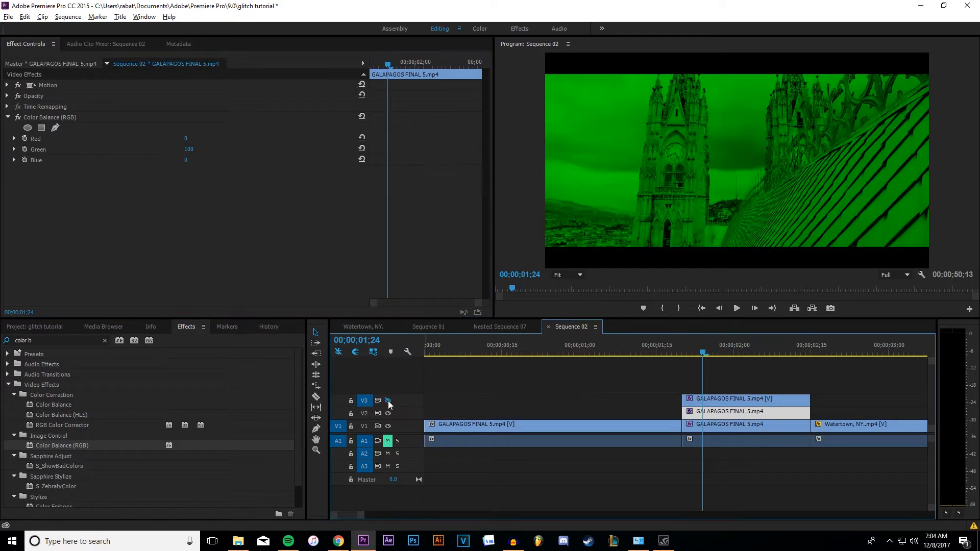
click(388, 400)
Set Red and Green to 0 in the V1 clip's Color Balance (RGB) effect.
click(742, 424)
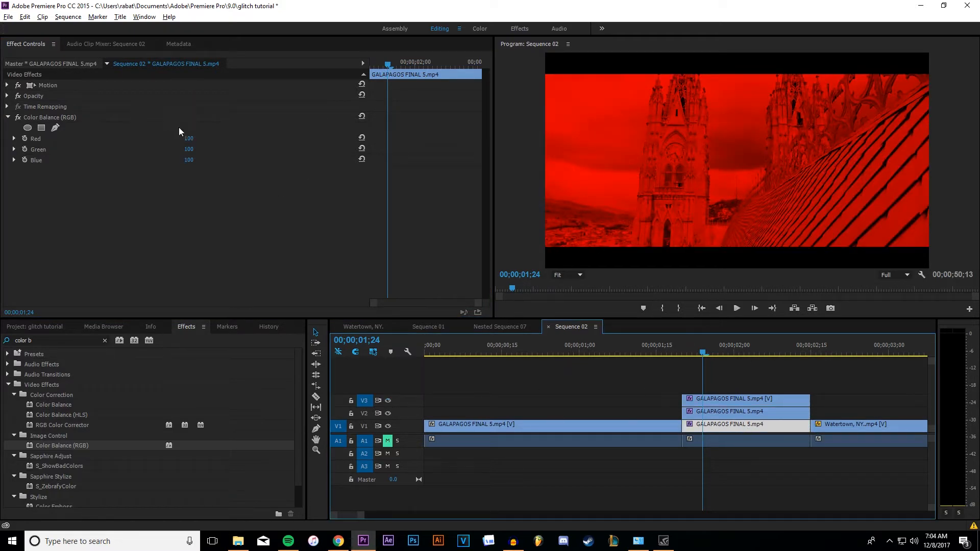
click(188, 138)
text(0)
key(Return)
click(189, 149)
text(0)
key(Return)
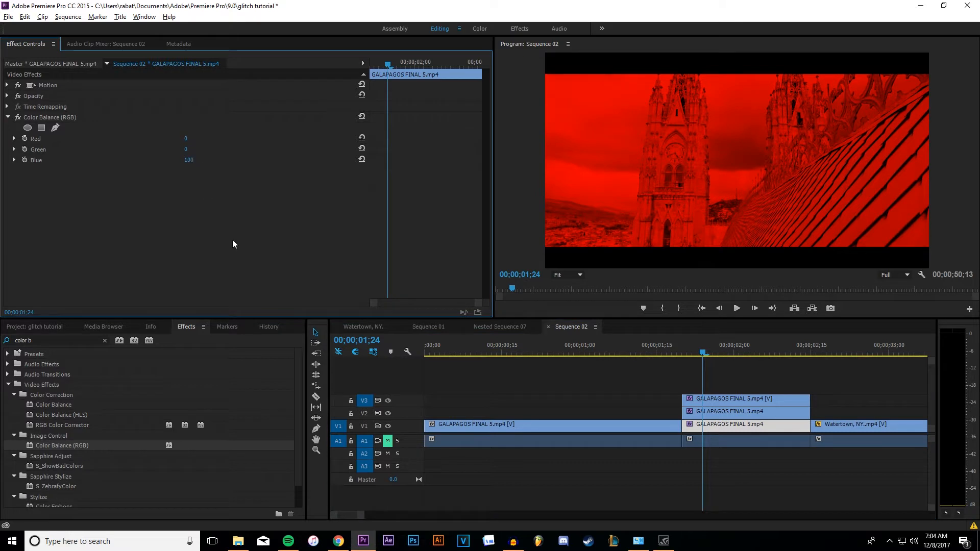
Hide tracks V2 and V3 to check the blue layer on V1, and show both tracks again.
click(382, 415)
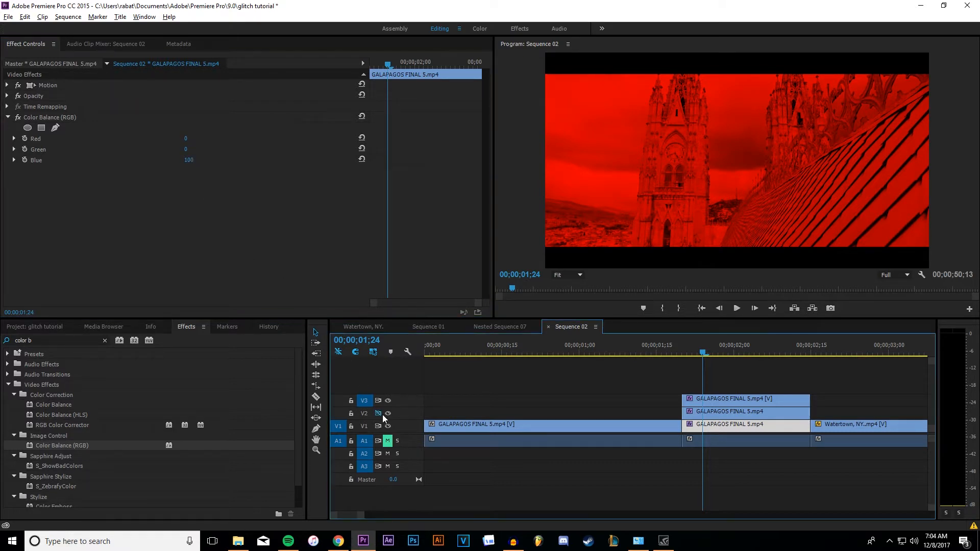
click(388, 400)
click(388, 413)
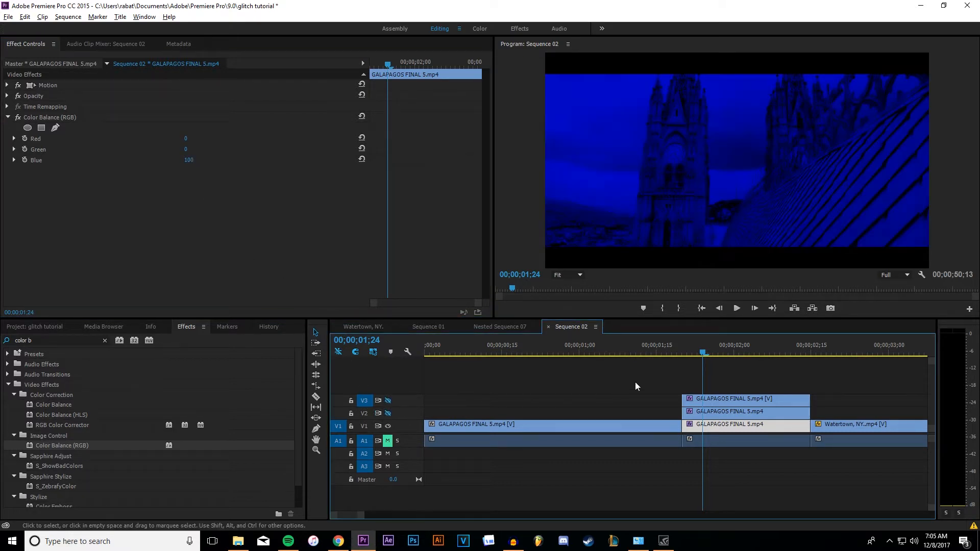
drag(702, 355, 724, 355)
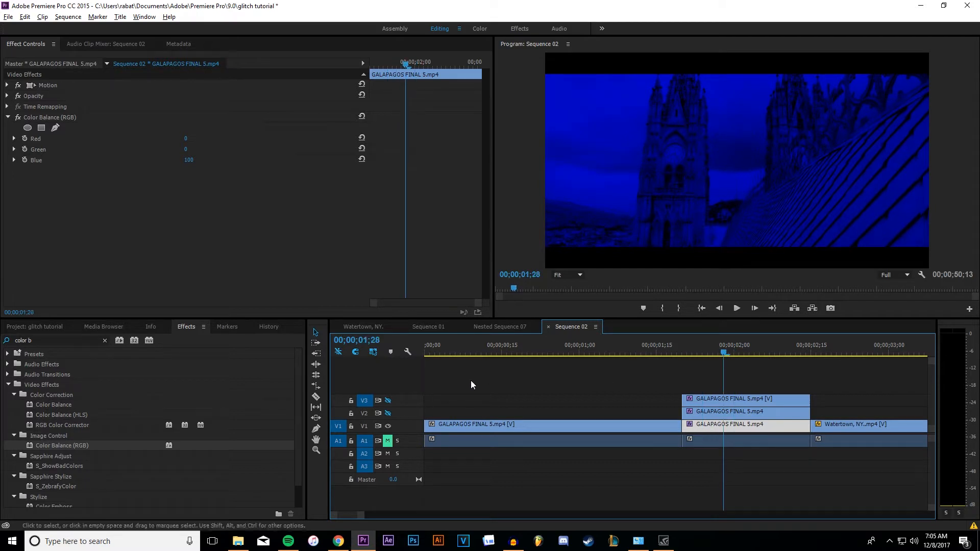
click(387, 400)
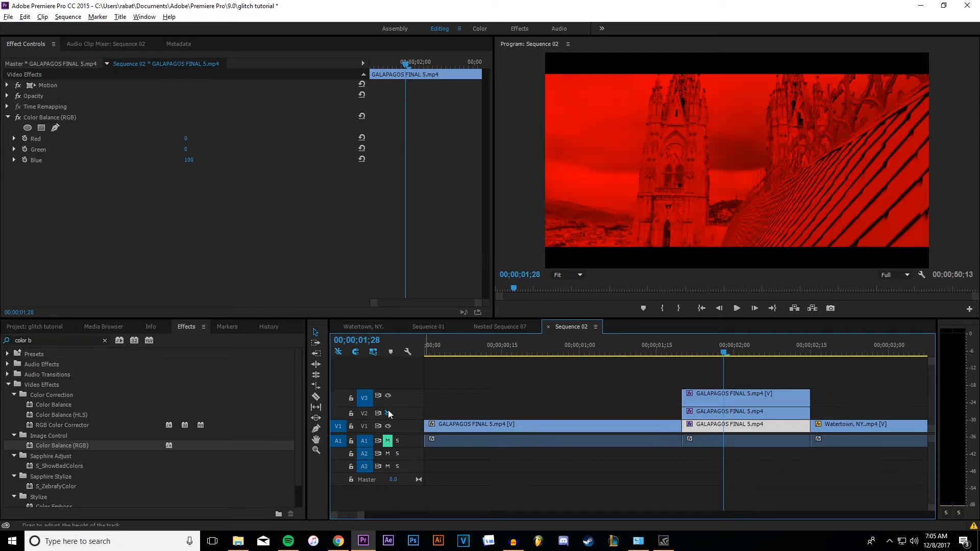
scroll(452, 389, down, 2)
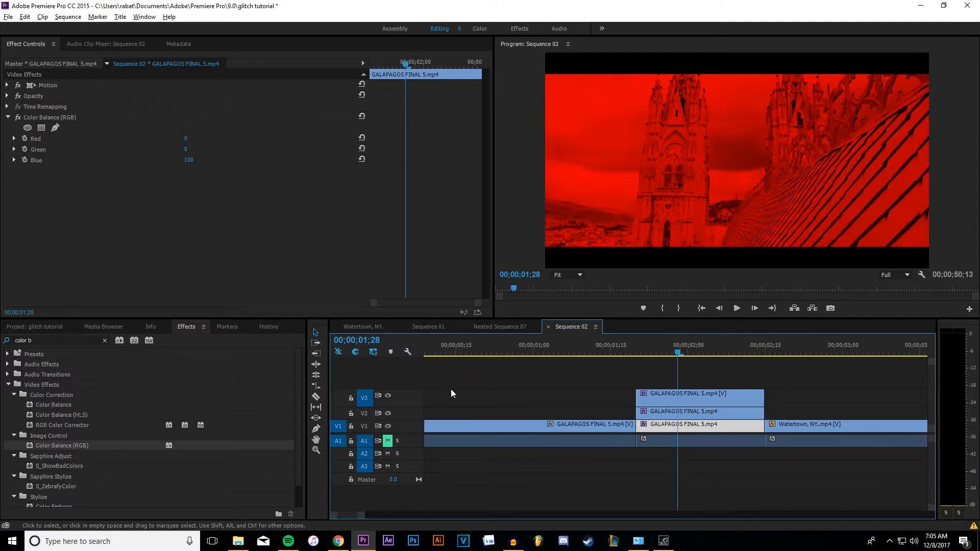
Increase the height of track V2 and turn off track targeting for V3.
double_click(362, 409)
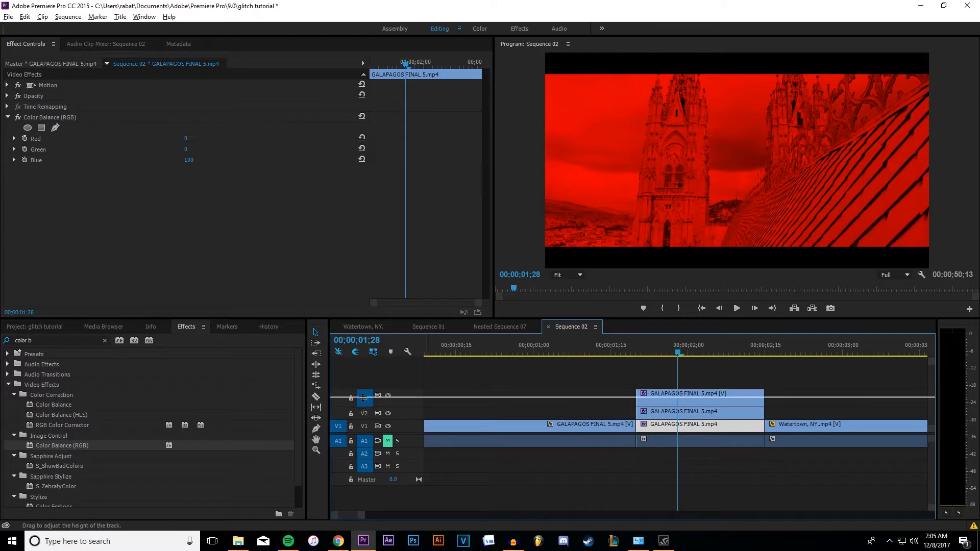
click(364, 408)
click(364, 388)
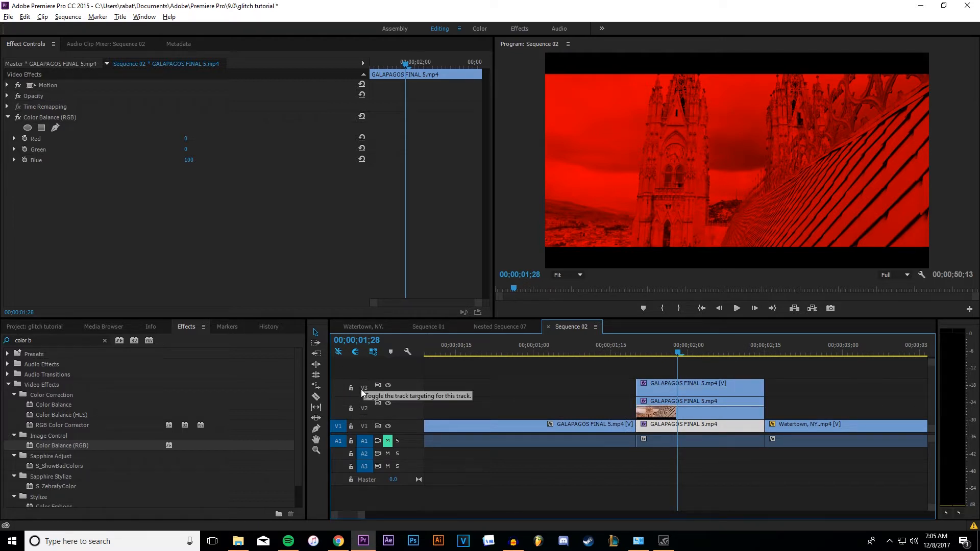
Set the opacity blend mode to Screen on the three stacked clips on V1, V2 and V3.
click(7, 95)
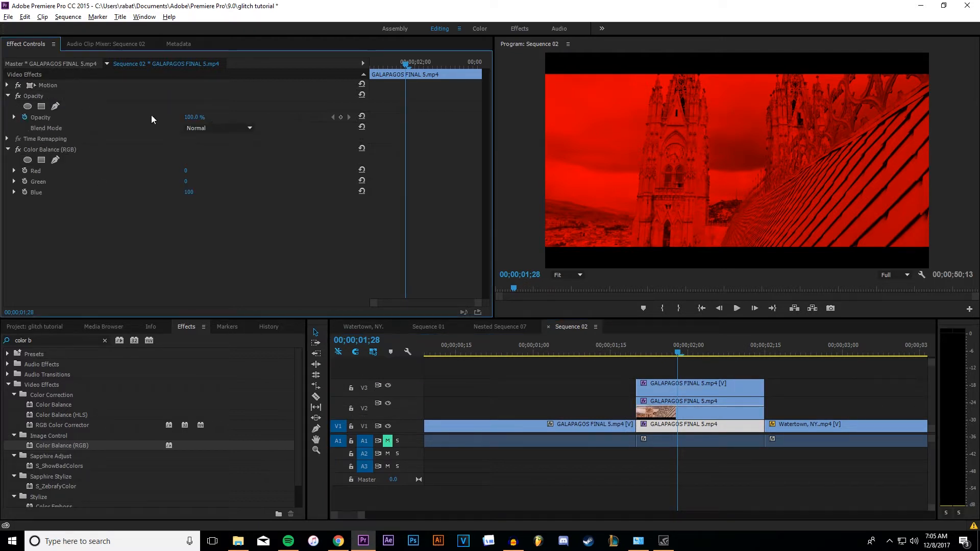
click(215, 127)
click(219, 235)
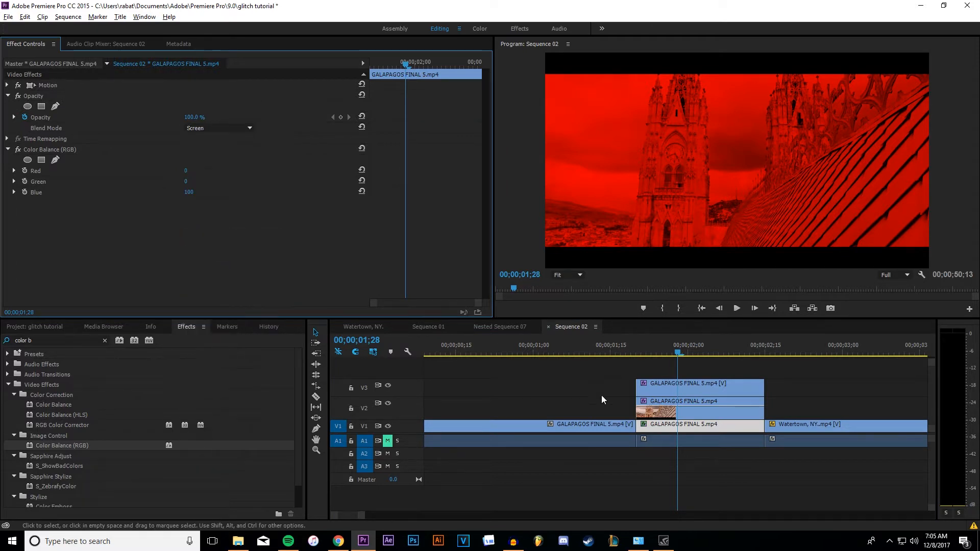
click(718, 413)
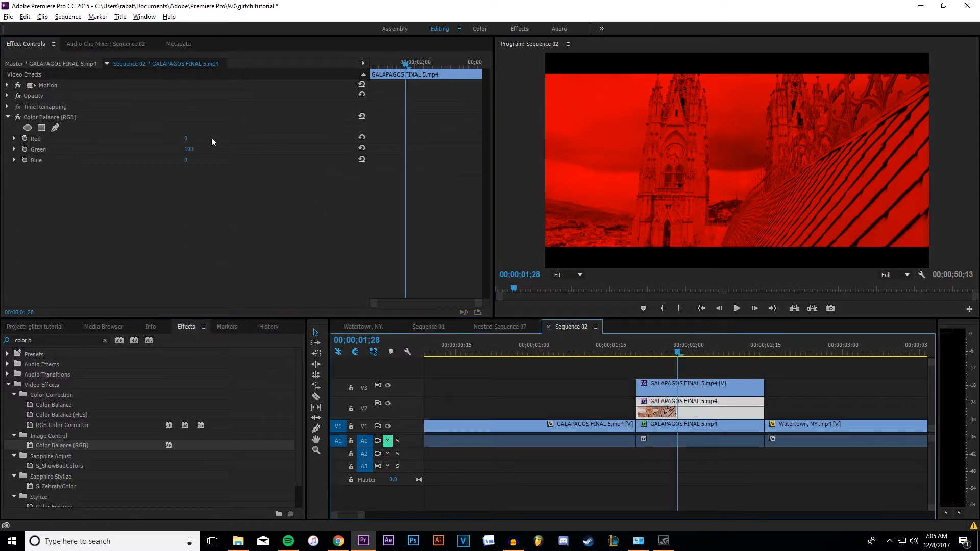
click(8, 95)
click(240, 128)
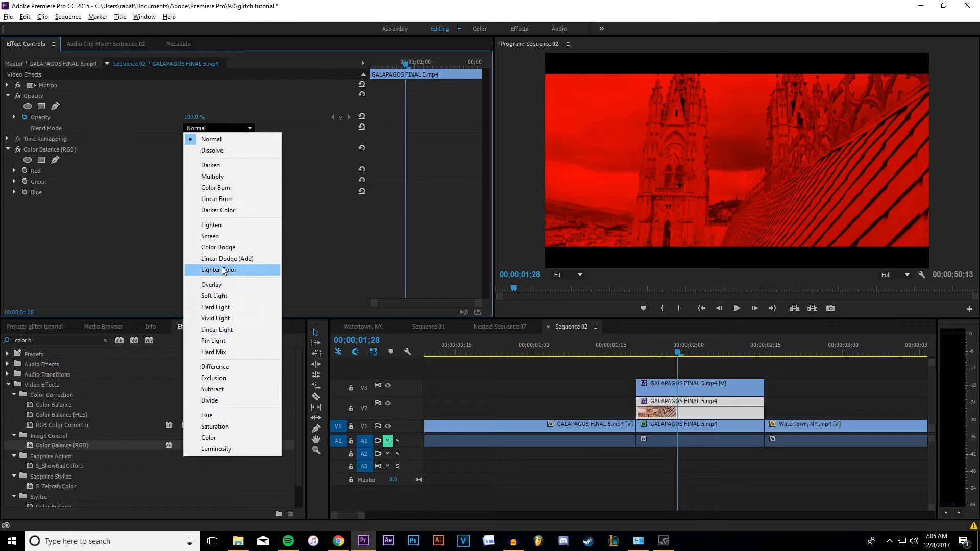
click(221, 237)
click(684, 388)
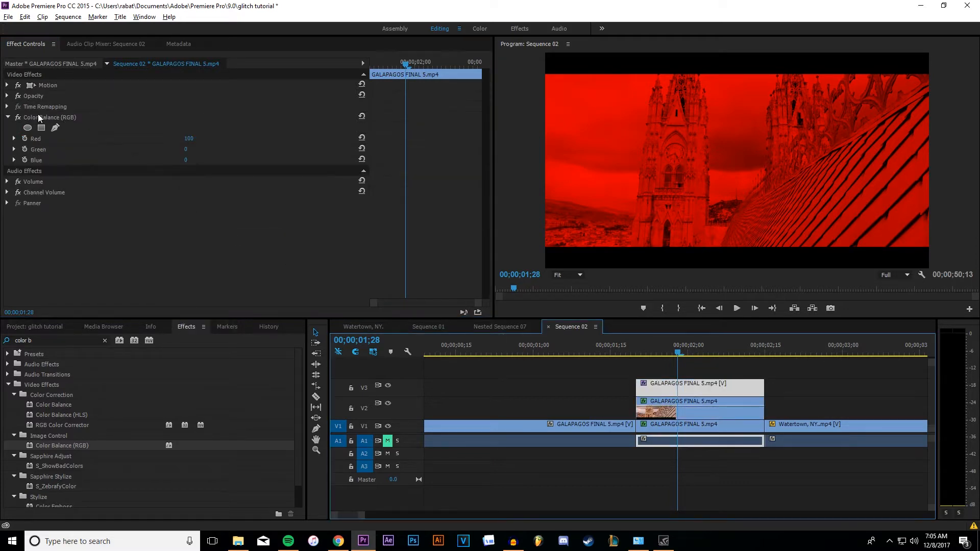
click(7, 95)
click(229, 128)
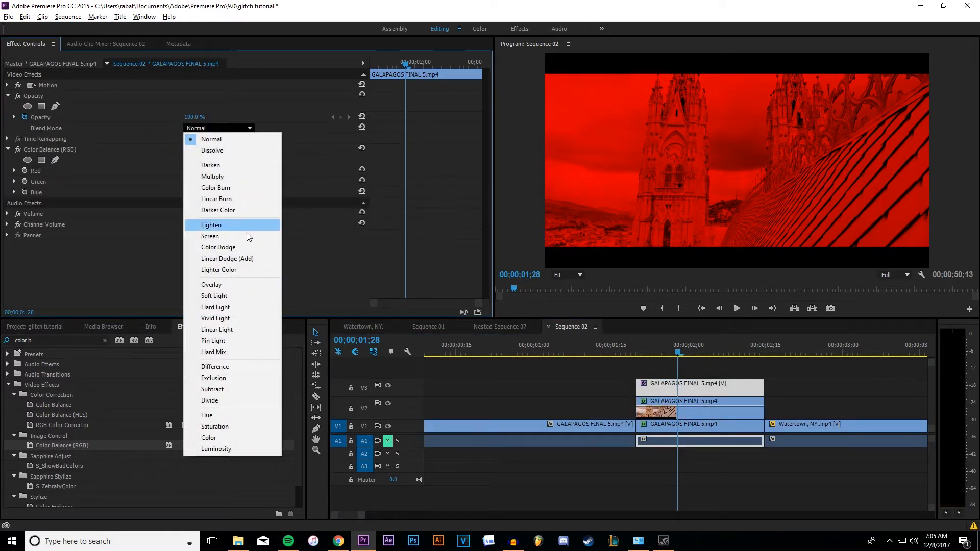
click(224, 235)
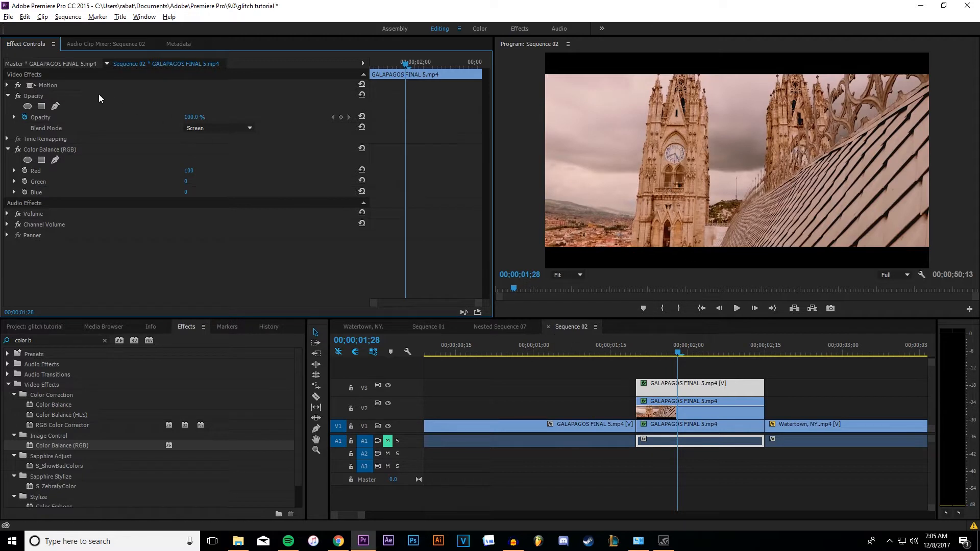
Offset the red V3 clip horizontally by setting its Position X to 710.
click(8, 85)
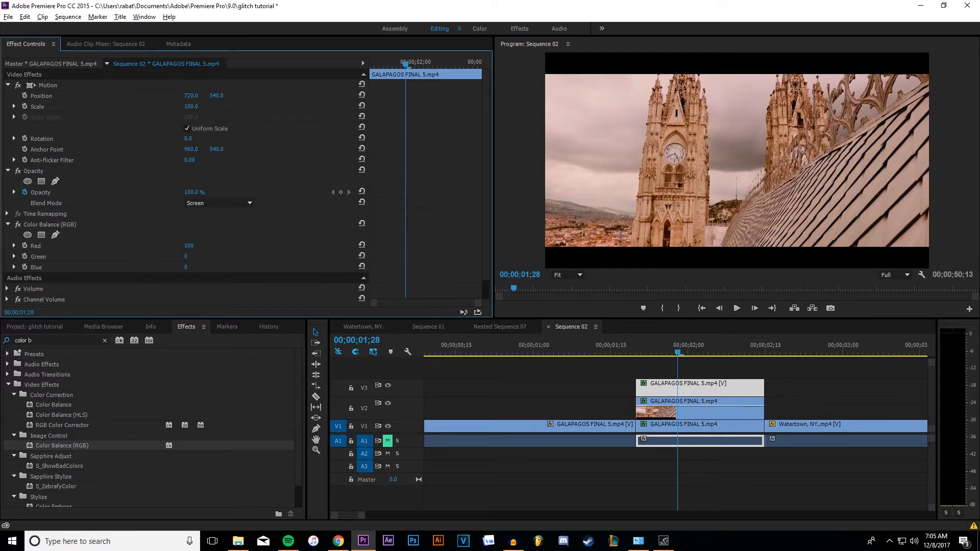
mouse_move(190, 95)
mouse_down()
mouse_move(175, 95)
mouse_move(186, 95)
mouse_up()
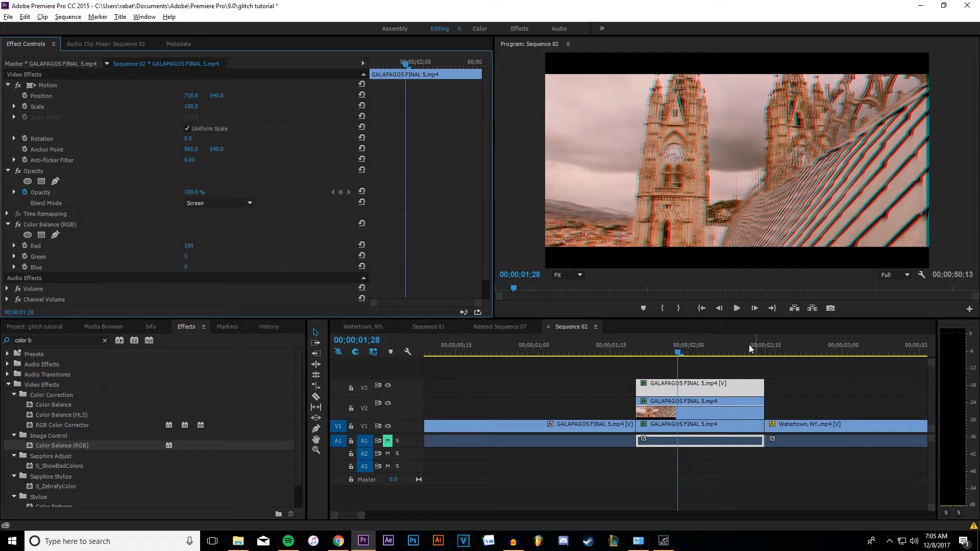
Offset the green V2 clip vertically by setting its Position Y to 533.
click(708, 409)
click(8, 86)
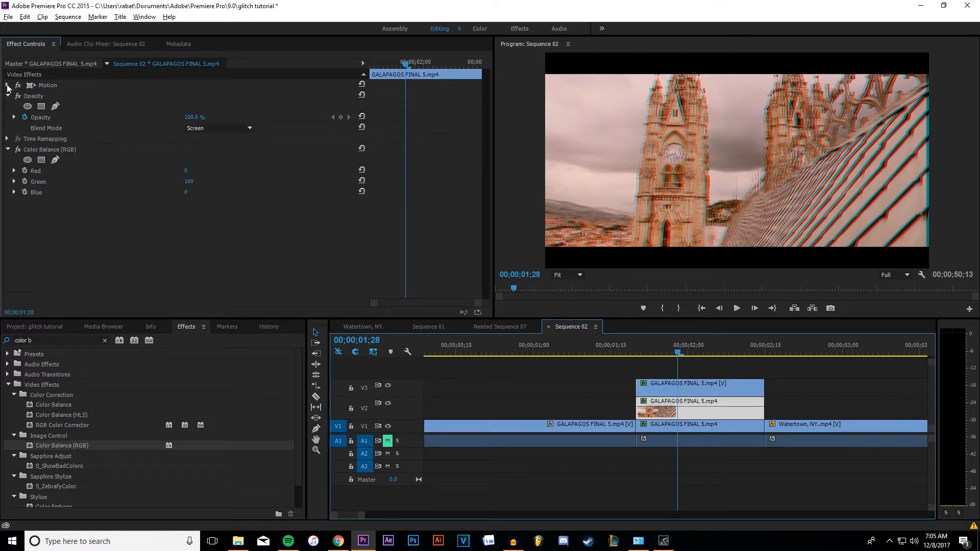
click(8, 86)
drag(216, 96, 286, 95)
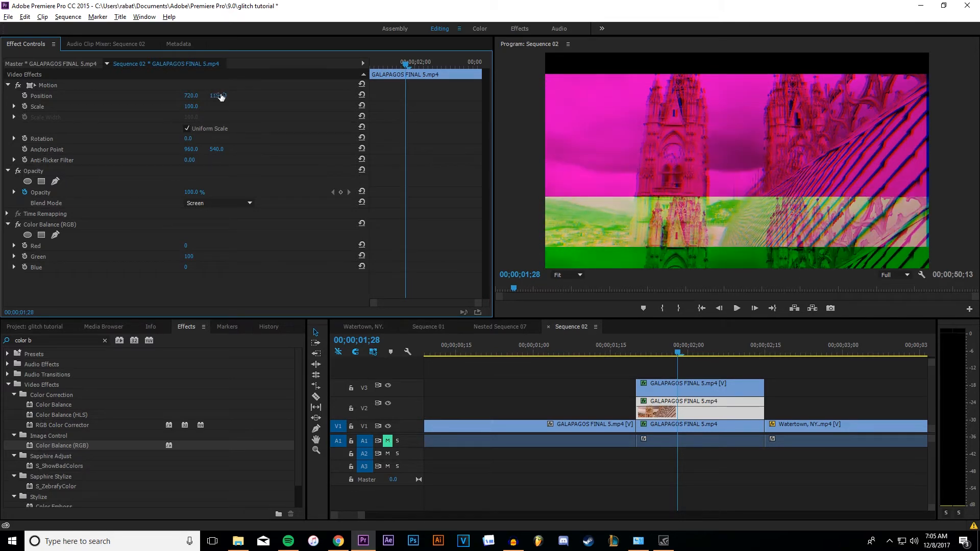
drag(220, 97, 247, 101)
click(218, 96)
text(540)
key(Return)
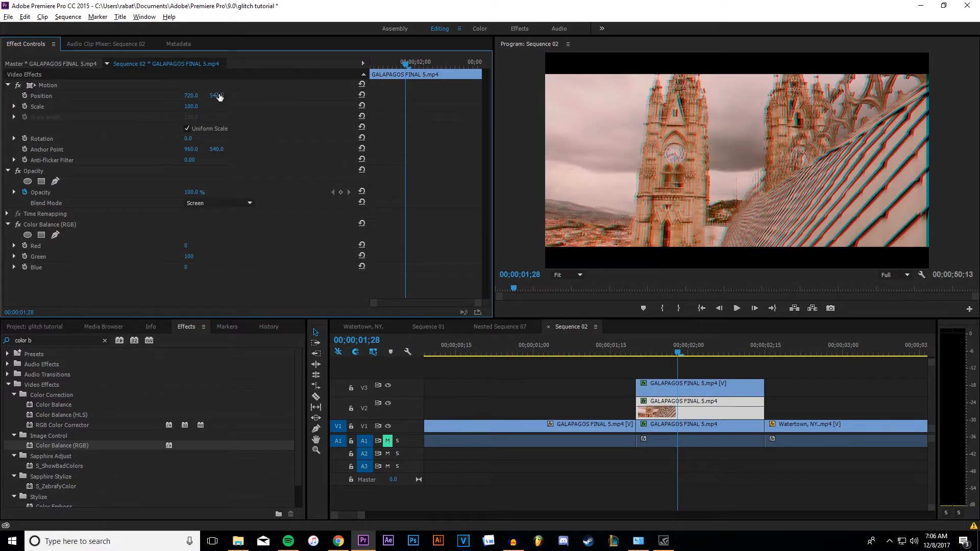
drag(217, 95, 213, 96)
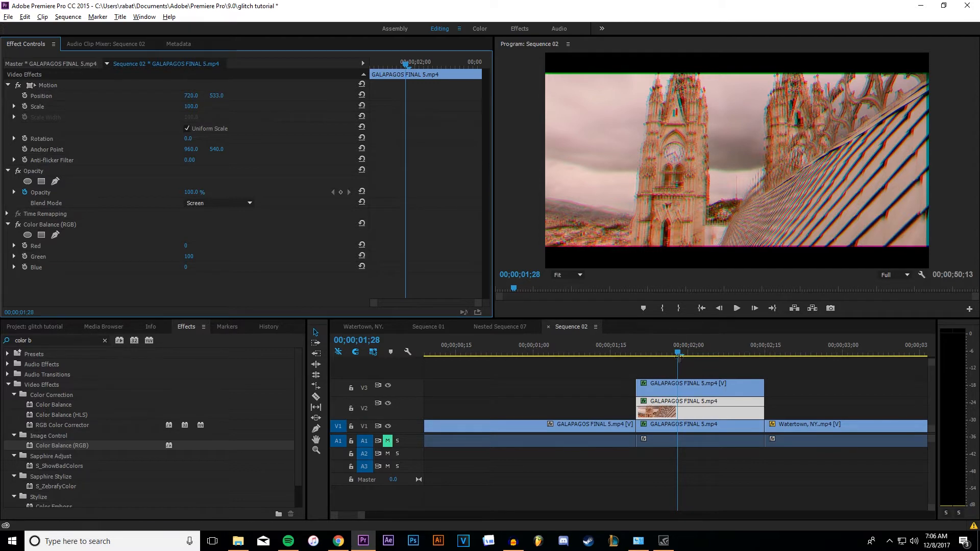
Nest the three stacked clips on V1, V2 and V3 into a single sequence.
drag(648, 352, 708, 360)
drag(774, 375, 714, 433)
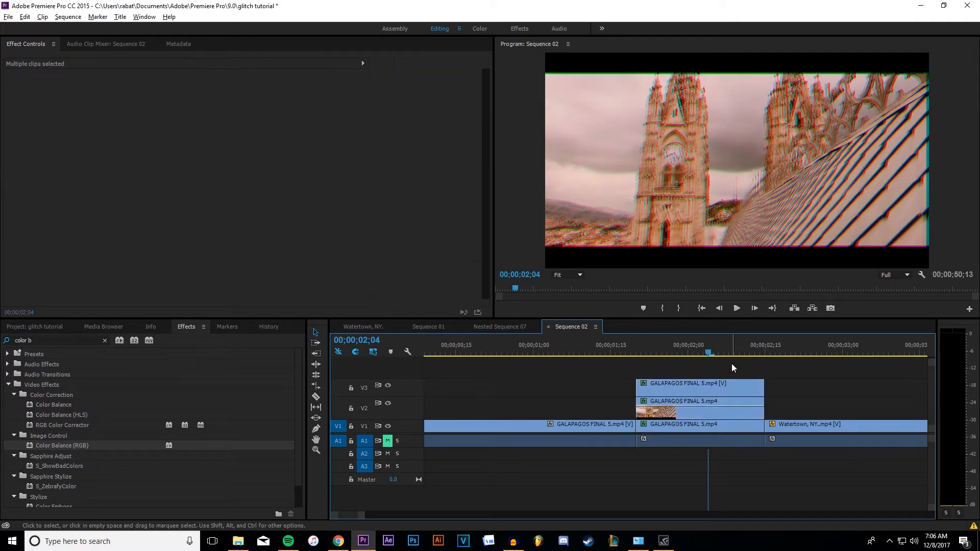
right_click(729, 390)
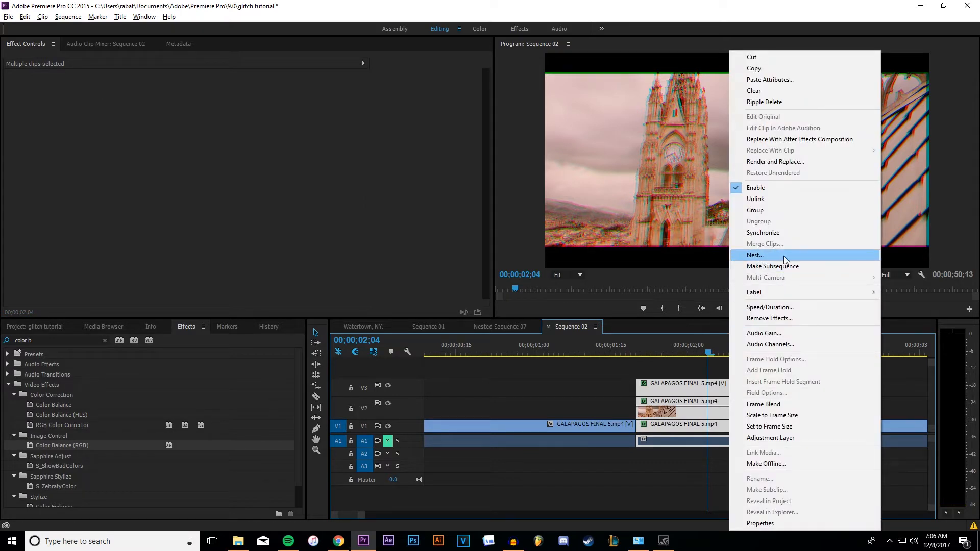
click(768, 258)
click(451, 279)
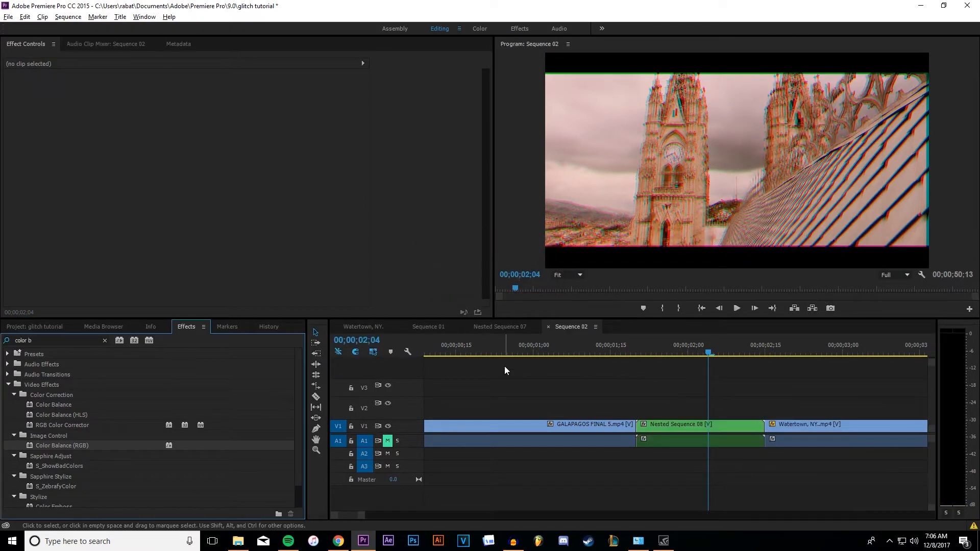
Split the nested clip on V1 at 00;00;01;27.
drag(678, 347, 657, 345)
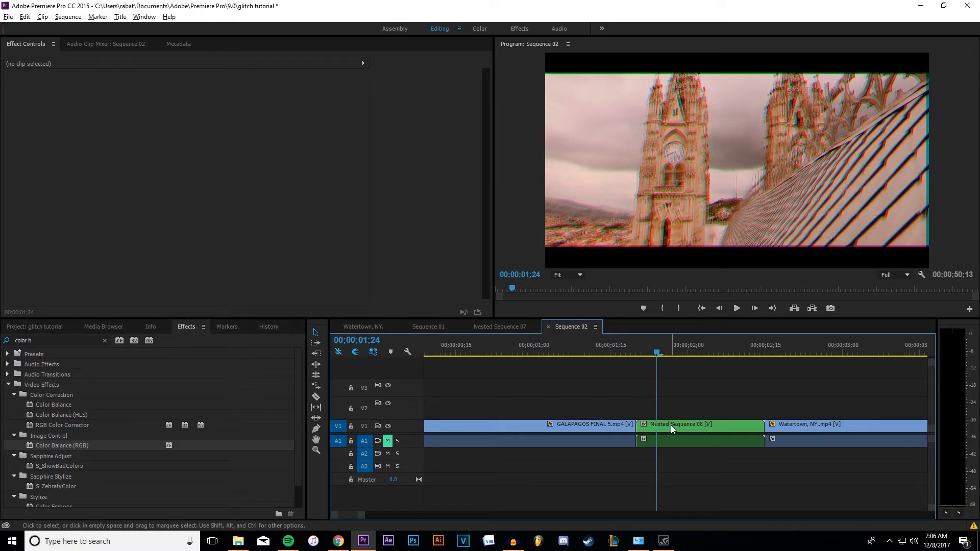
drag(654, 353, 764, 344)
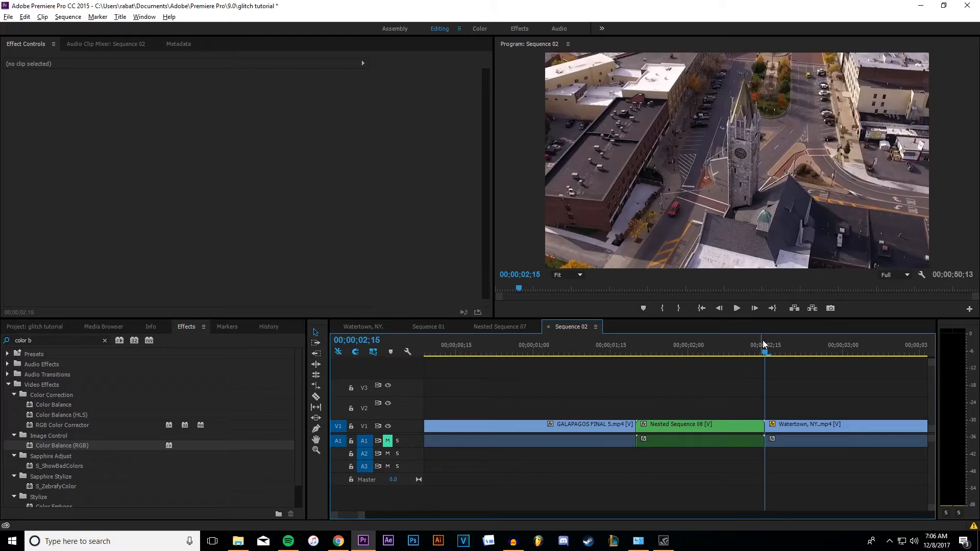
key(shift+Left)
key(shift+Left)
key(shift+Left)
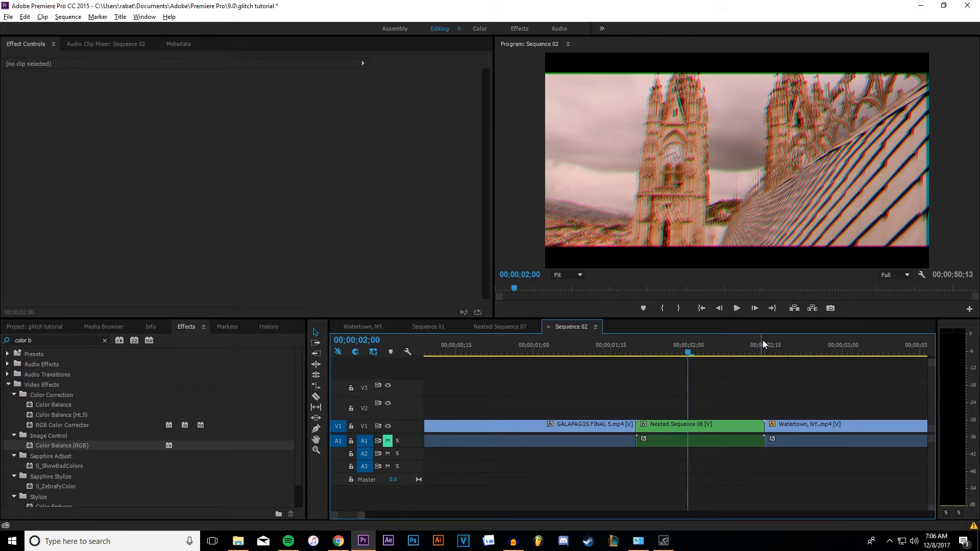
key(Left)
key(Left)
key(Left)
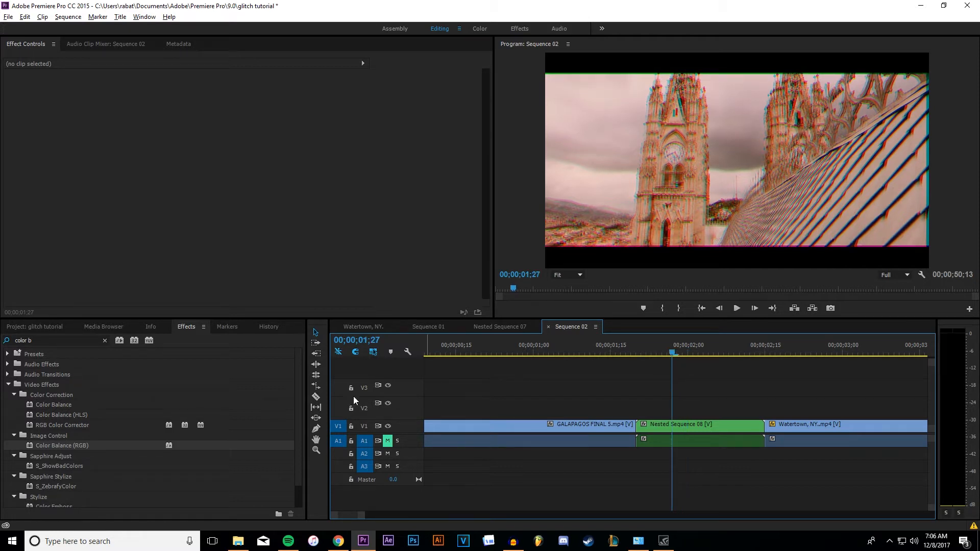
click(317, 396)
key(ctrl+k)
Find the Wave Warp effect and apply it to the second part of the split nested clip.
click(104, 340)
click(74, 339)
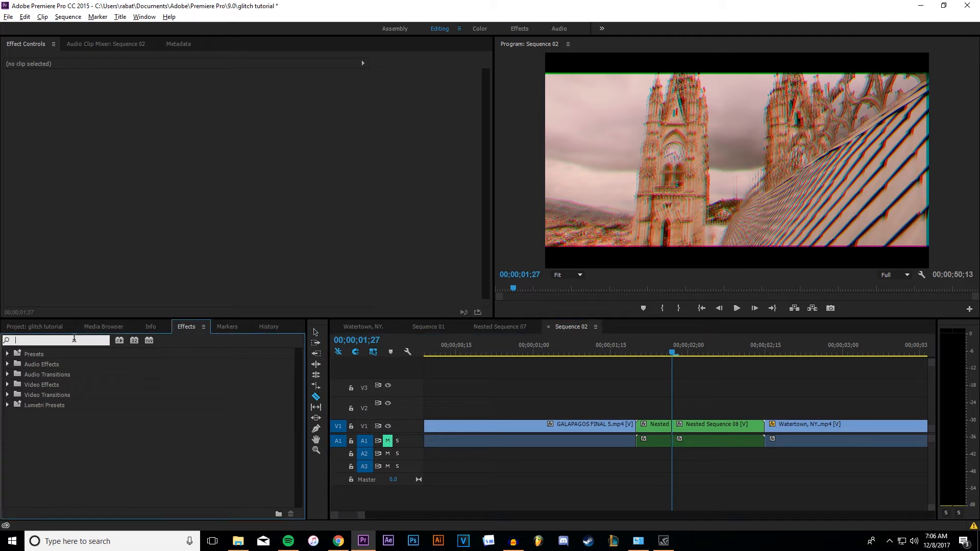
text(wave warp)
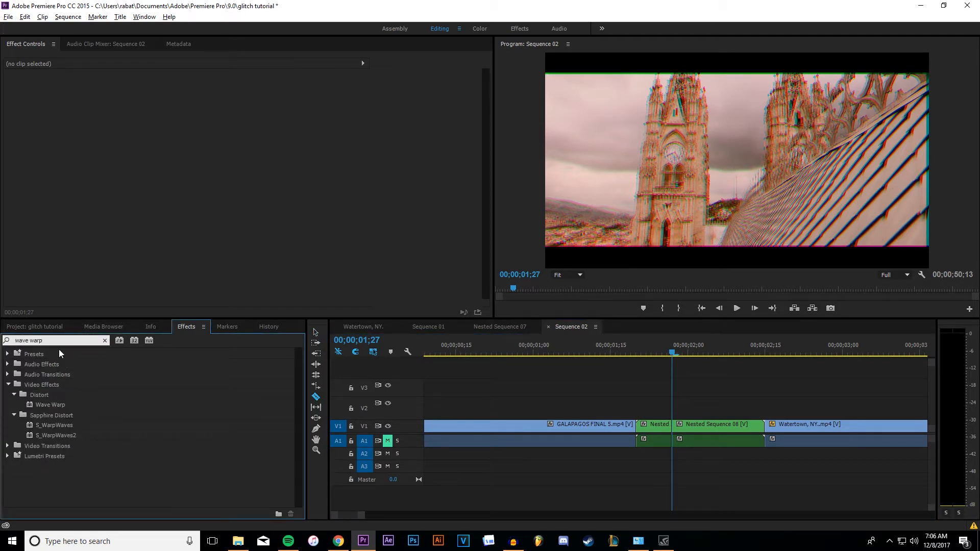
mouse_move(61, 403)
mouse_down()
mouse_move(716, 440)
mouse_move(728, 431)
mouse_up()
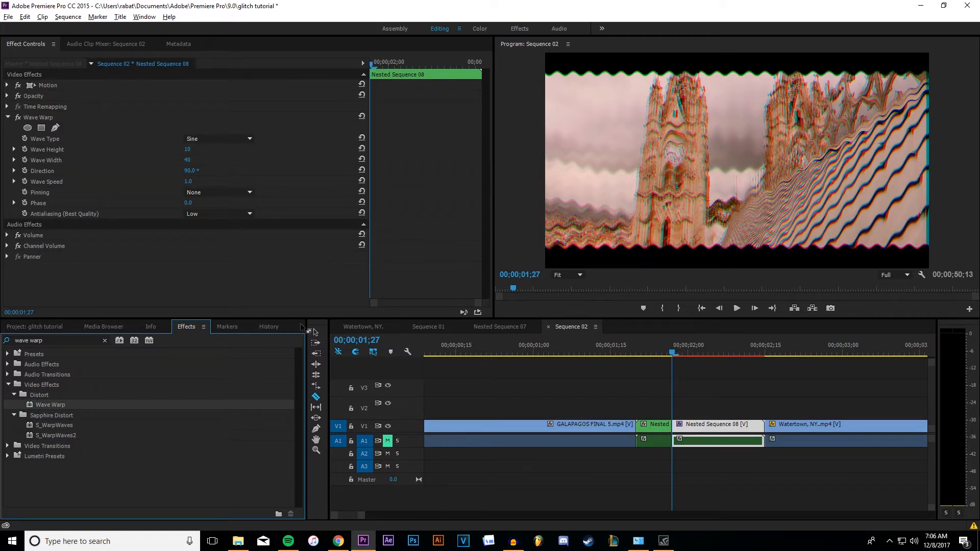
click(315, 333)
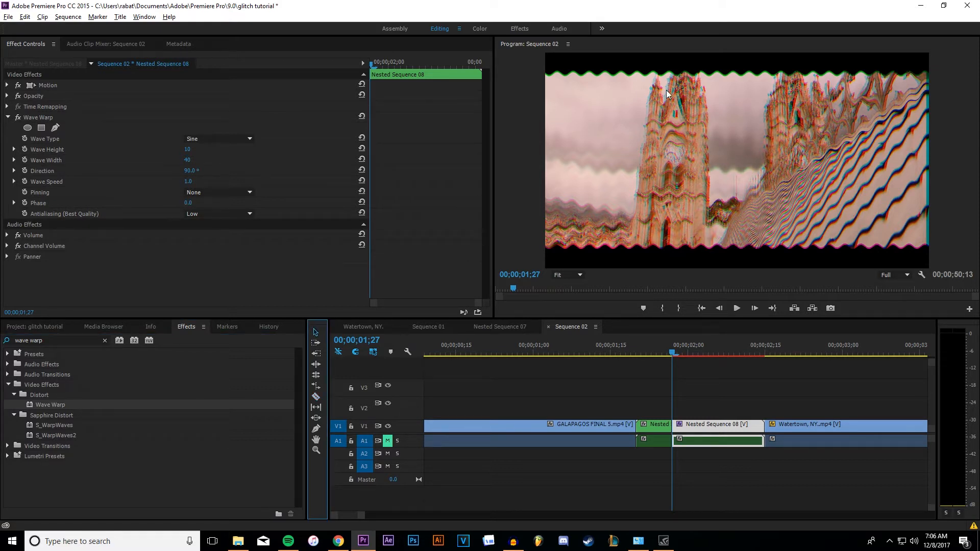
Set the Wave Type to Smooth Noise and keyframe Wave Height at 0 at the start of the second nested part.
click(235, 138)
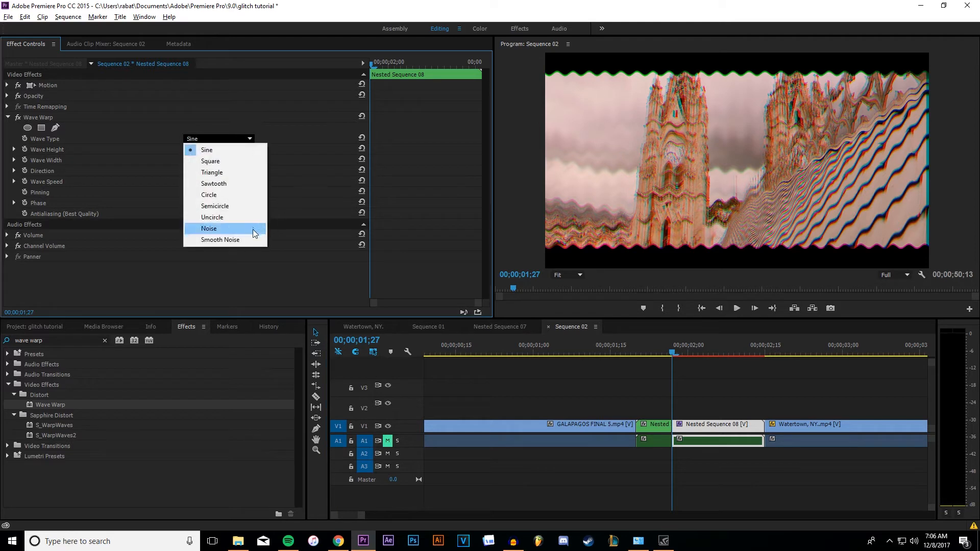
click(232, 239)
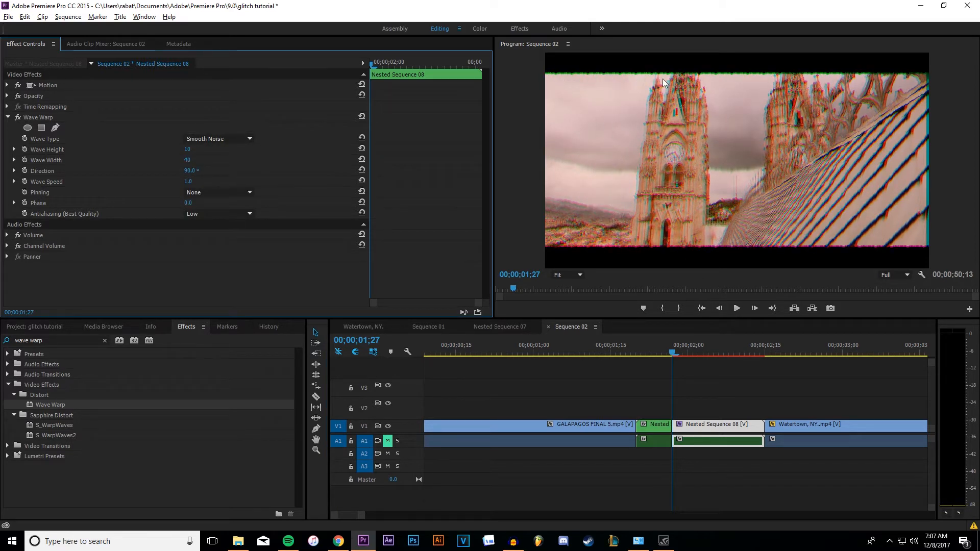
drag(187, 152, 188, 161)
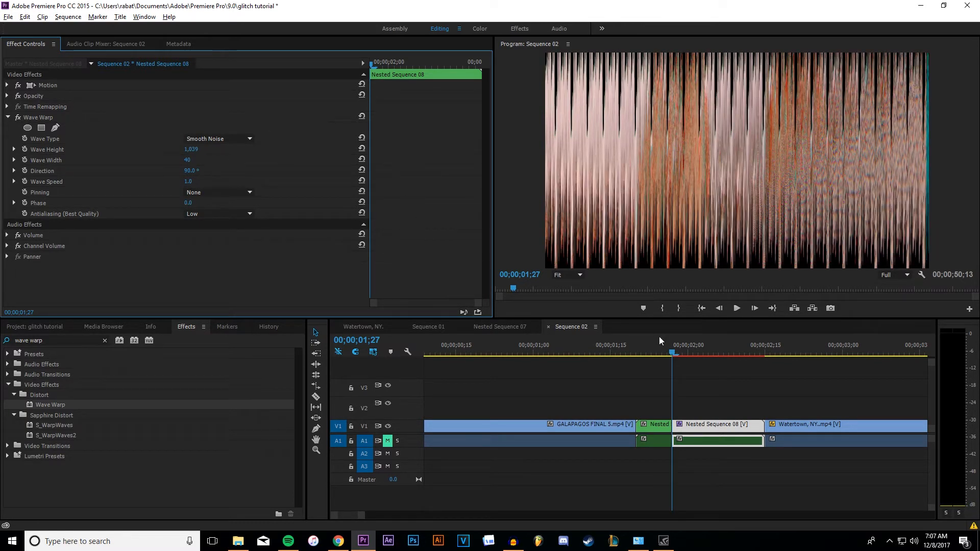
click(25, 149)
key(Return)
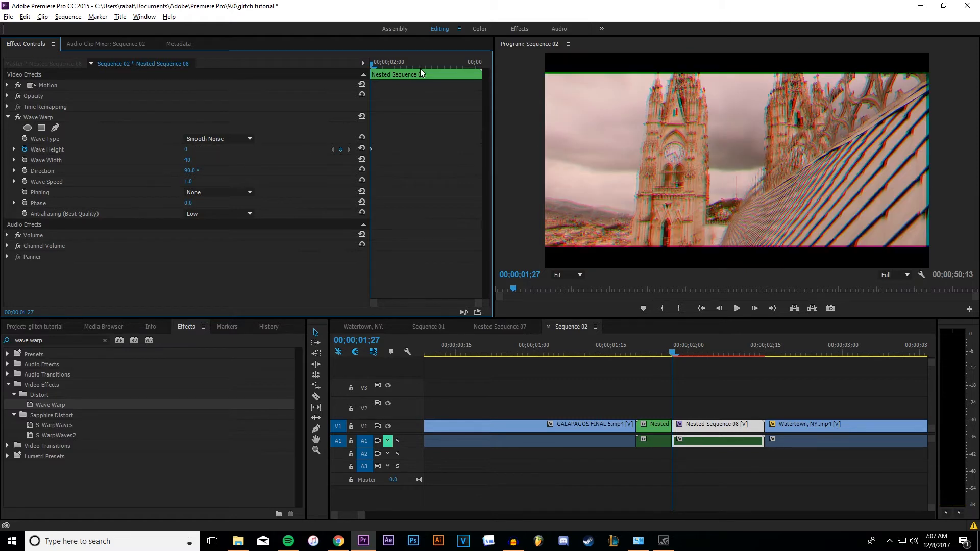
Add a Wave Height keyframe of 75 at 00;00;02;02 and a higher-value one at the clip's end, 00;00;02;15.
key(shift+Right)
drag(185, 150, 262, 158)
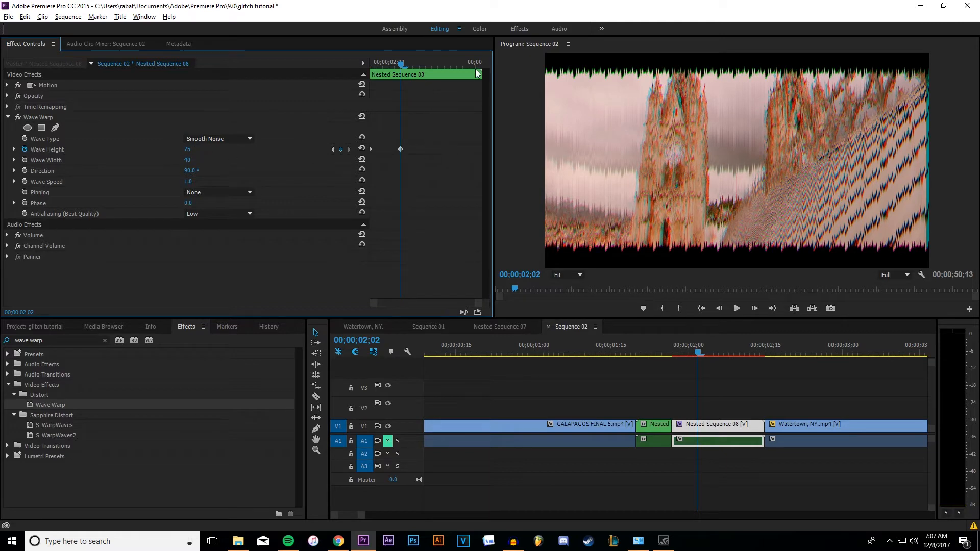
drag(476, 71, 480, 66)
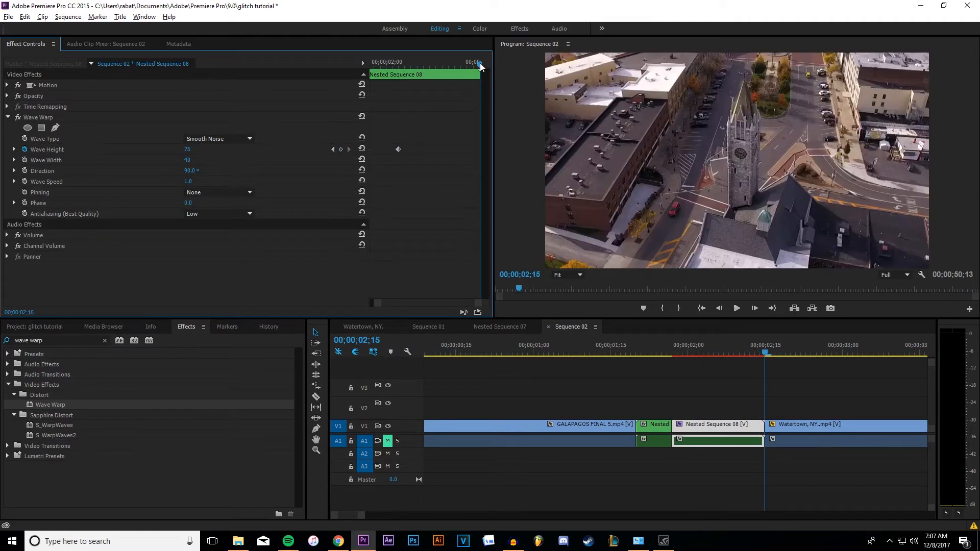
drag(188, 149, 240, 138)
drag(421, 63, 448, 66)
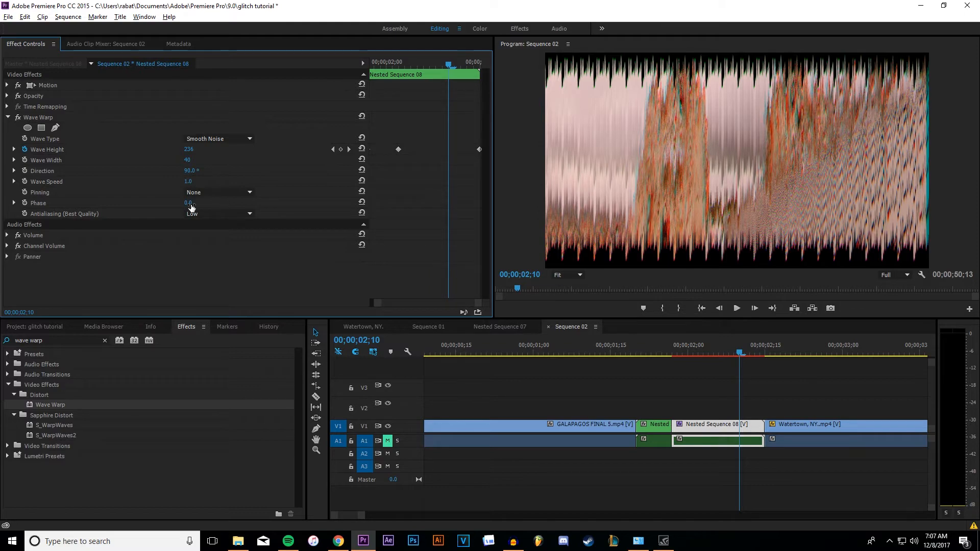
Set the Wave Warp direction to 172° and scrub through the nested clip to preview the distortion.
drag(191, 171, 234, 171)
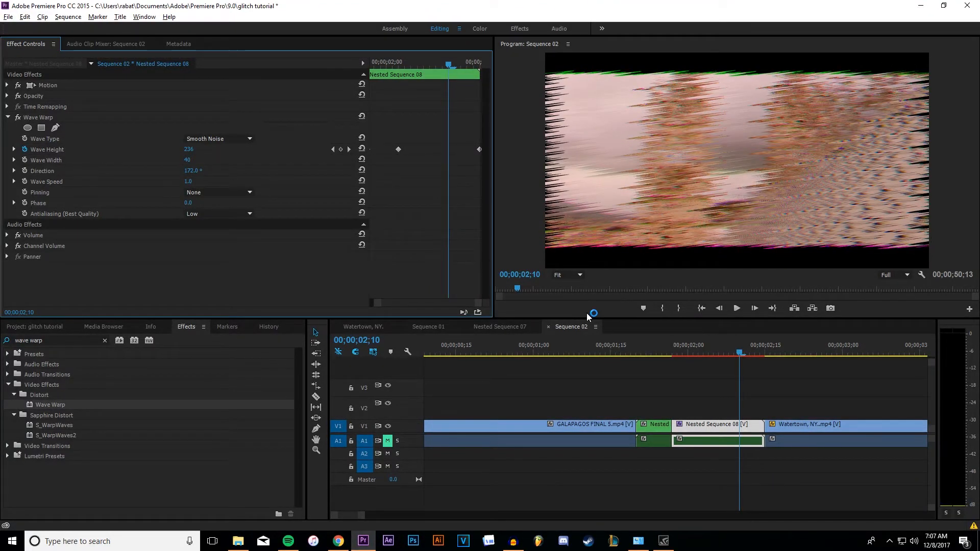
mouse_move(674, 347)
mouse_down()
mouse_move(728, 352)
mouse_move(653, 352)
mouse_move(750, 352)
mouse_move(677, 362)
mouse_up()
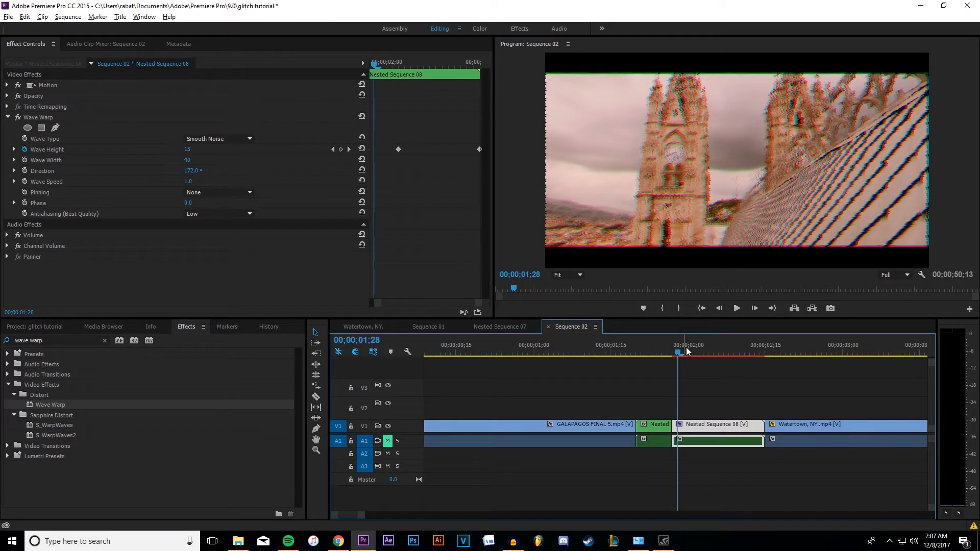
drag(678, 351, 703, 351)
Check Nested Sequence 07, and switch to the Watertown, NY. sequence.
drag(380, 512, 682, 500)
click(503, 327)
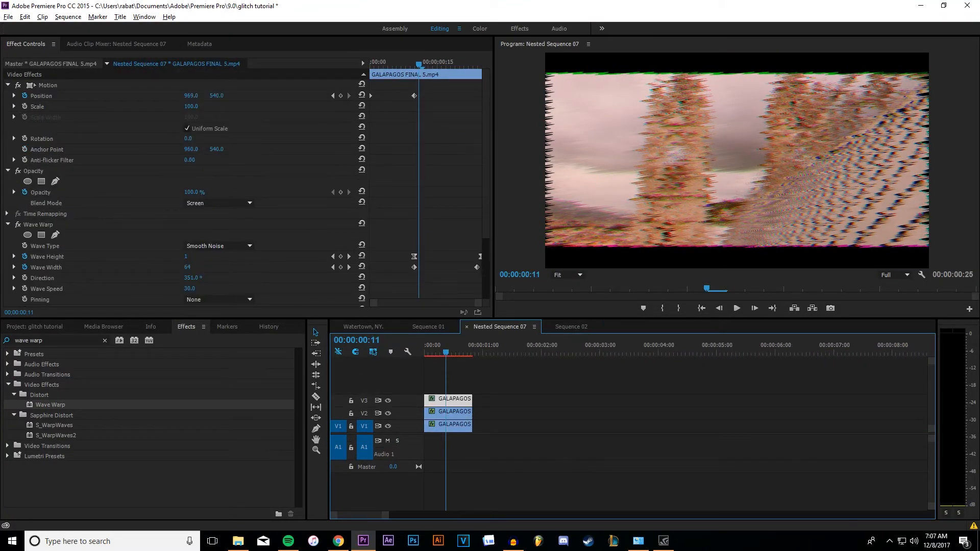
click(383, 338)
click(362, 327)
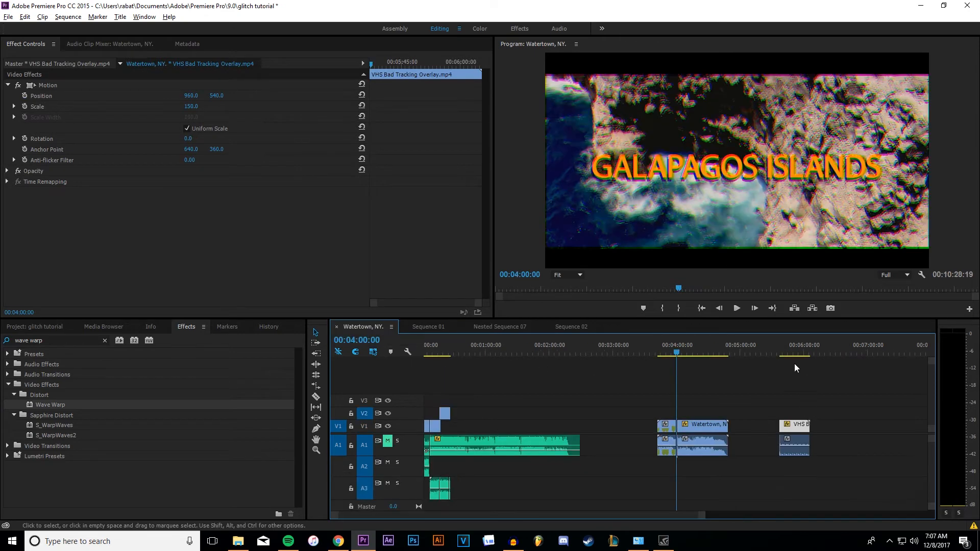
Extend the video start of the VHS Bad Tracking Overlay clip back to about 00:05:30:00 and scrub the added portion.
click(777, 352)
drag(689, 514, 574, 514)
drag(695, 353, 760, 353)
drag(700, 424, 632, 424)
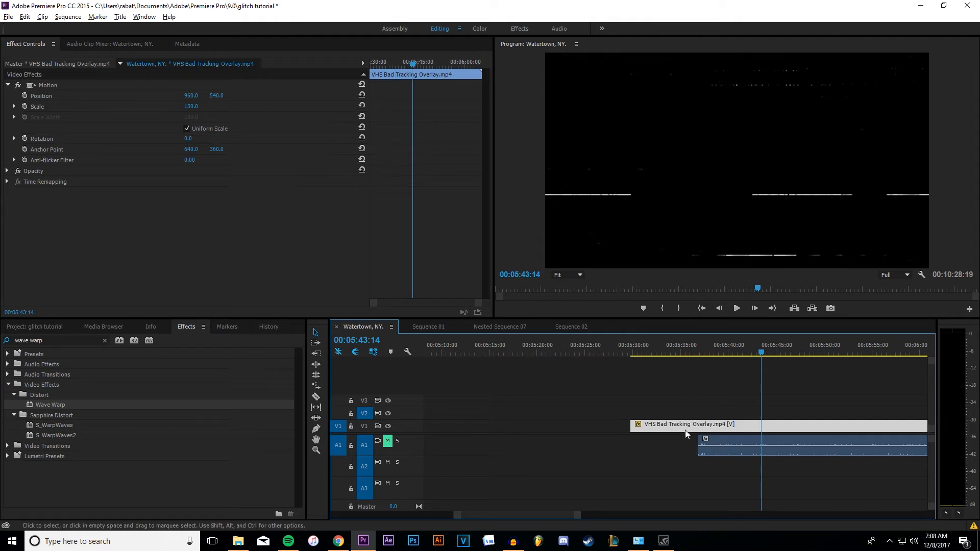
drag(635, 352, 700, 355)
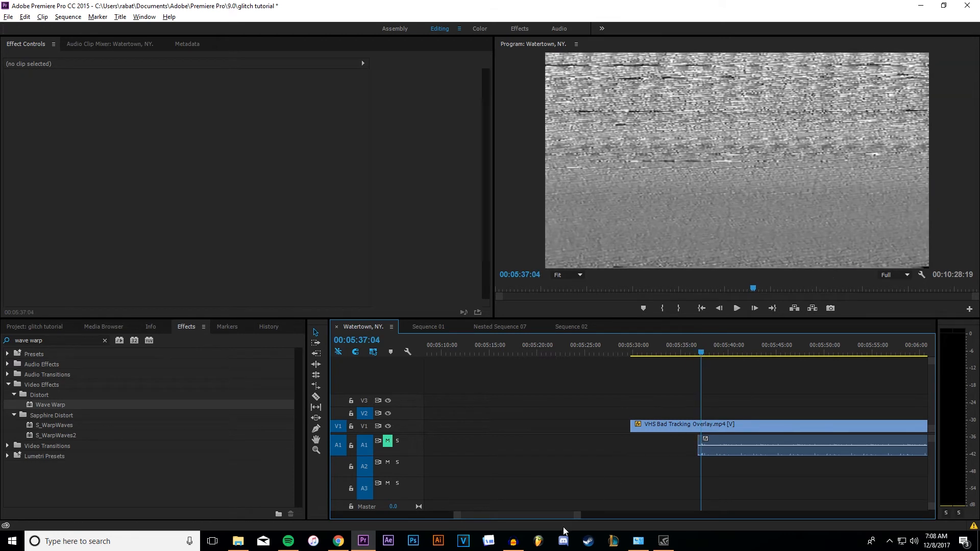
Examine the beginning of the Watertown, NY. sequence, including the overlay download recording at 00:00:14:06 and the short V3 clip at 00:00:22:20.
drag(577, 515, 751, 508)
drag(448, 352, 442, 357)
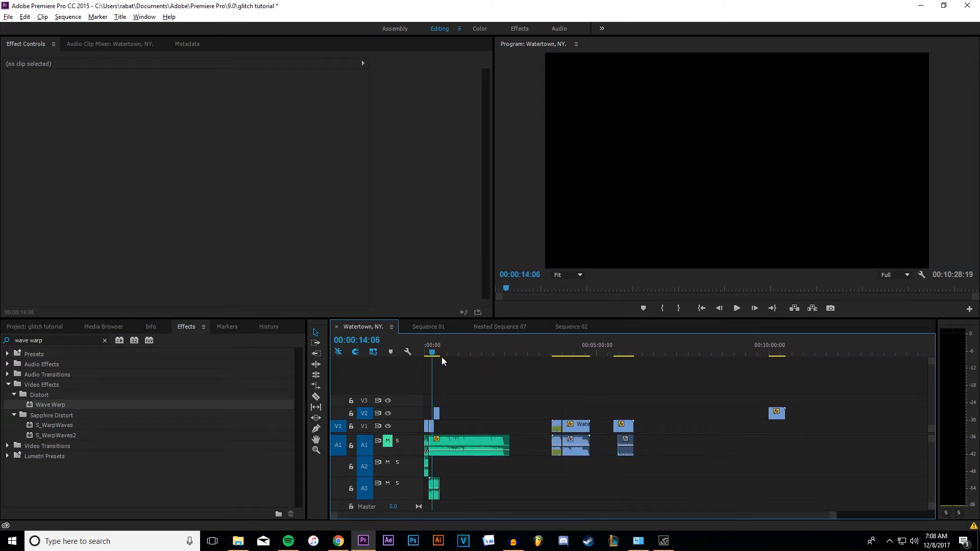
drag(835, 510, 420, 514)
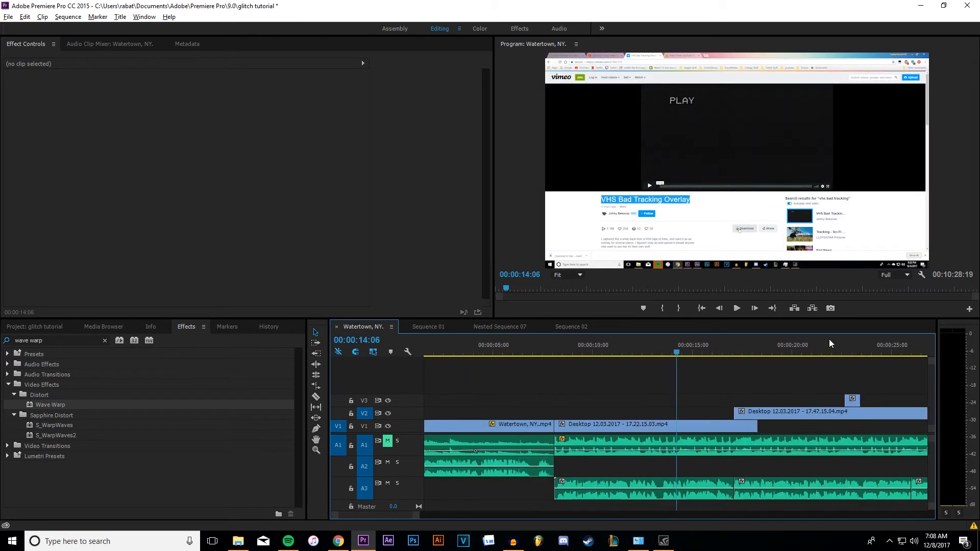
click(845, 351)
click(852, 399)
click(858, 378)
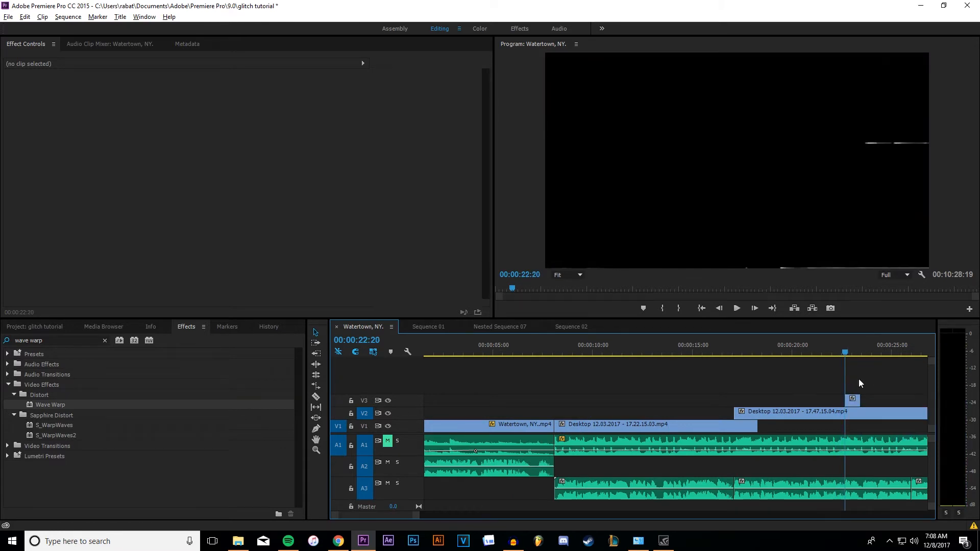
click(852, 399)
click(856, 386)
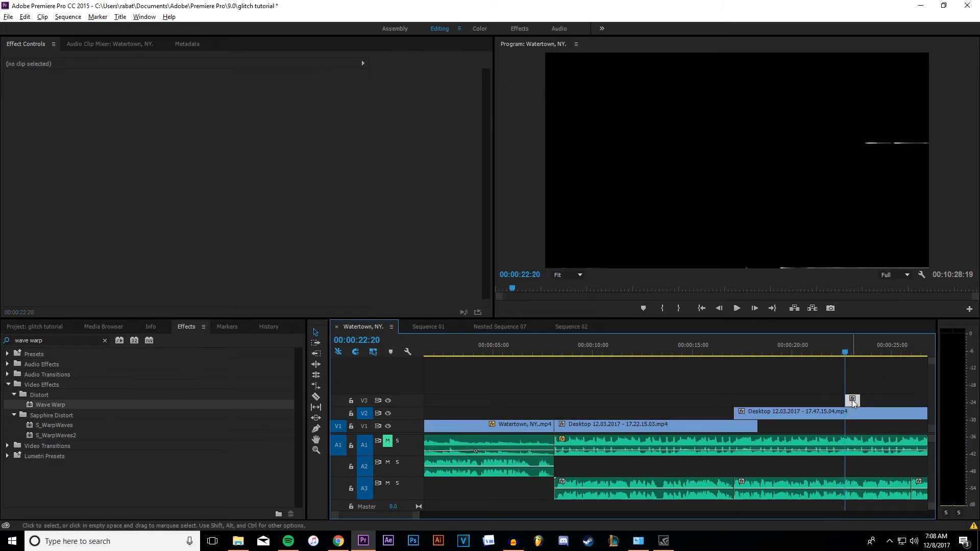
click(852, 399)
click(852, 399)
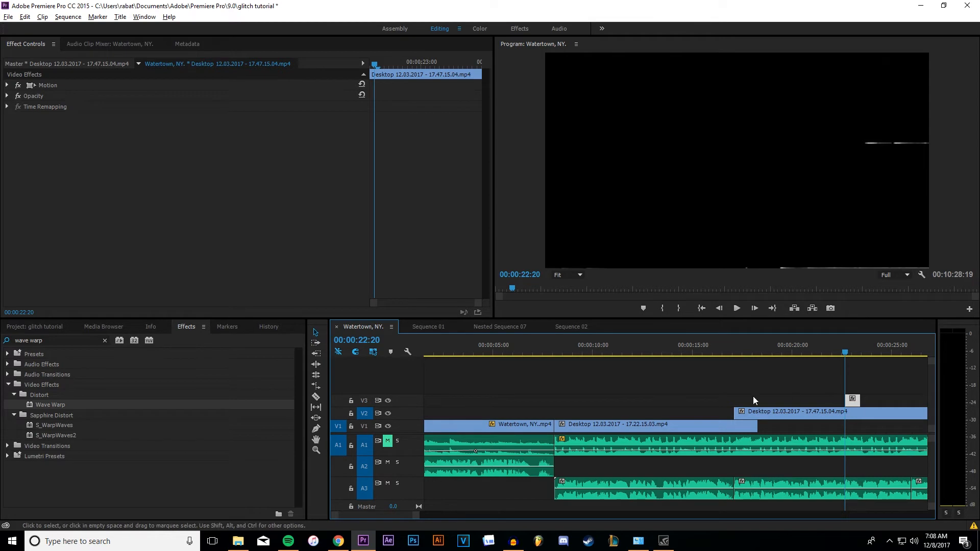
Paste the copied VHS overlay clip onto V2 in Sequence 02 at 00;00;02;03, above Nested Sequence 08.
click(570, 326)
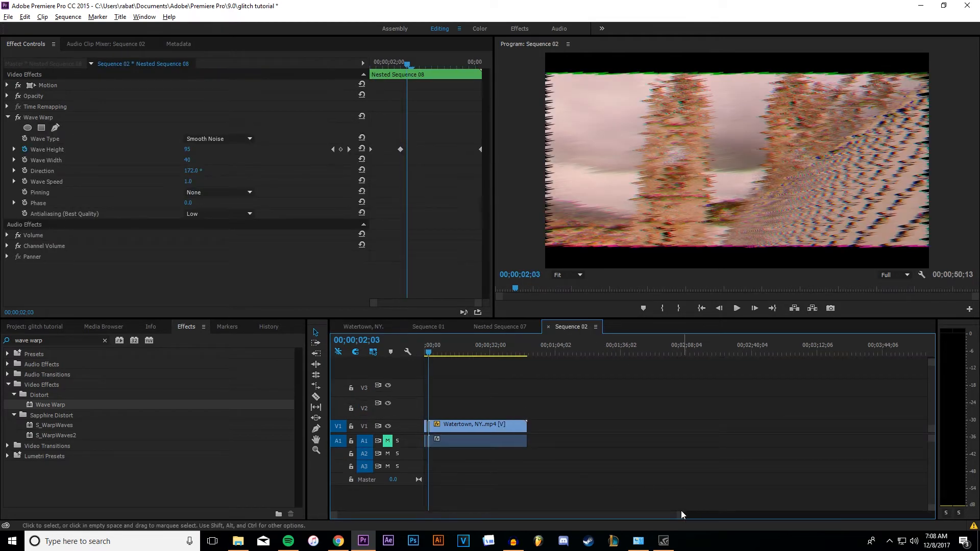
drag(680, 514, 358, 513)
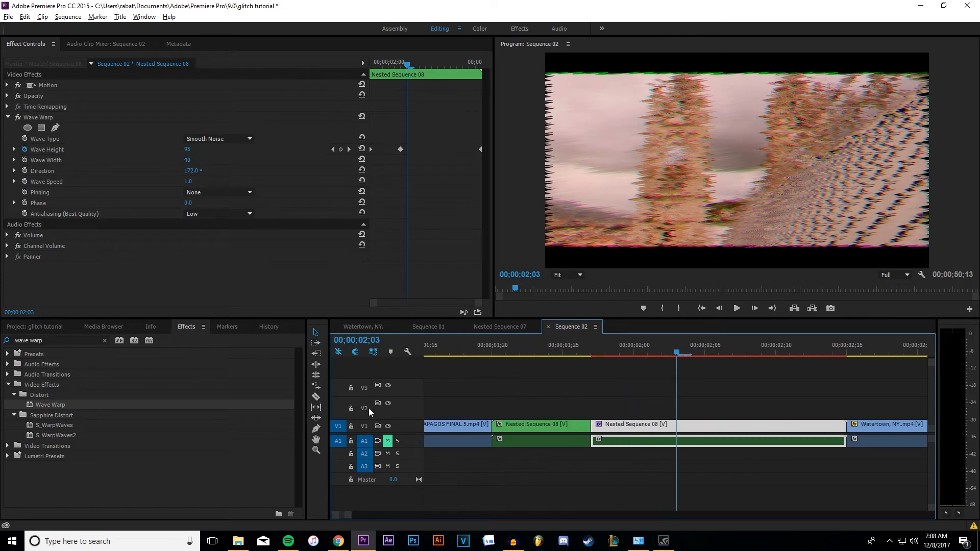
click(364, 408)
key(space)
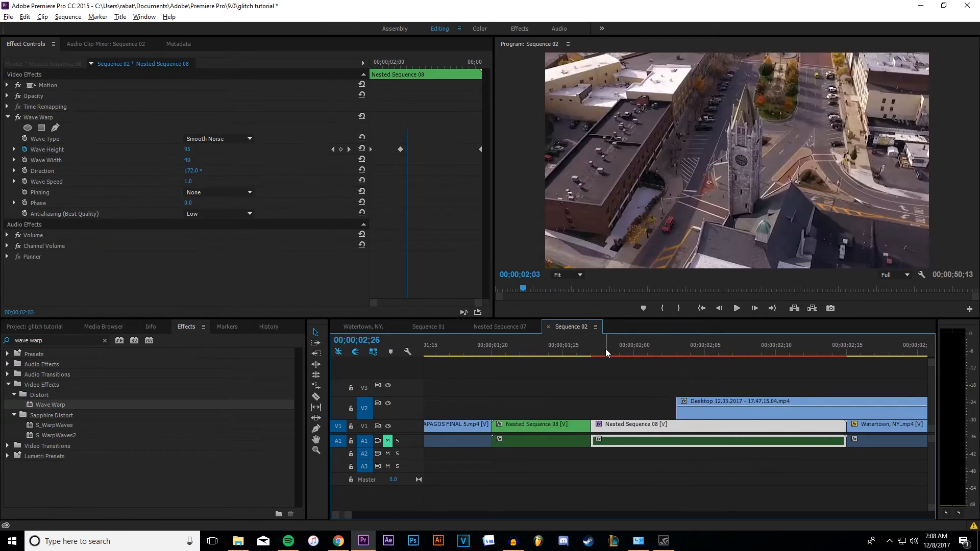
Set the overlay clip's opacity blend mode to Screen and scrub through the glitch to 00;00;02;15.
drag(349, 519, 357, 514)
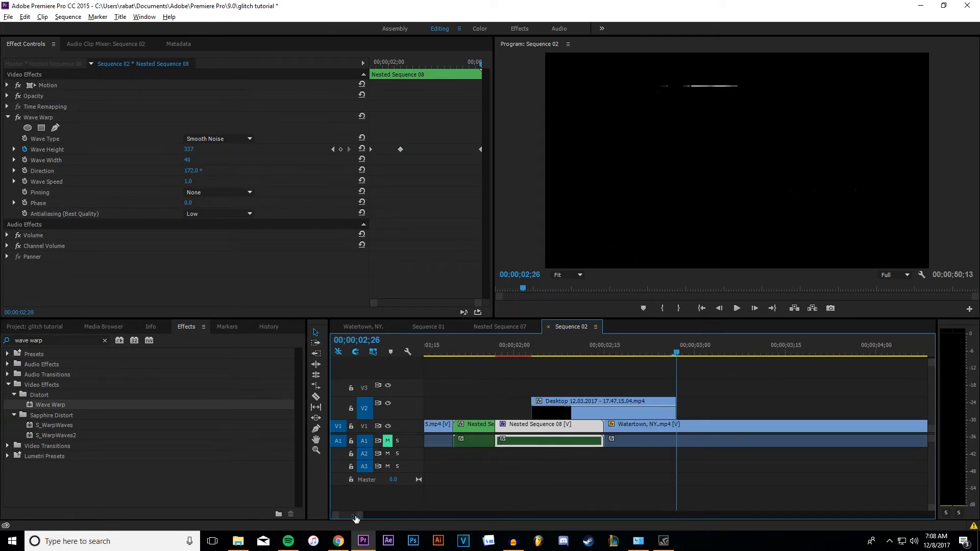
drag(510, 351, 546, 352)
click(561, 408)
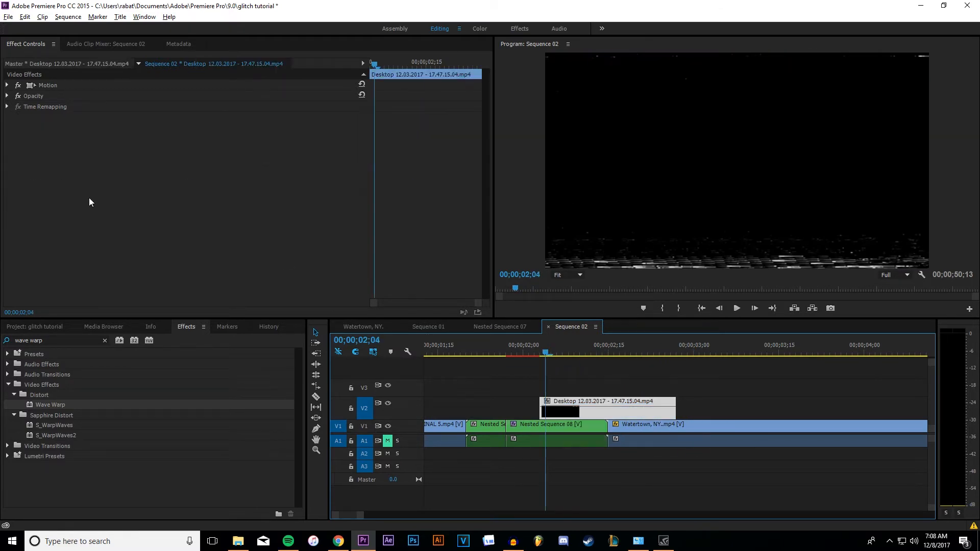
click(7, 95)
click(214, 128)
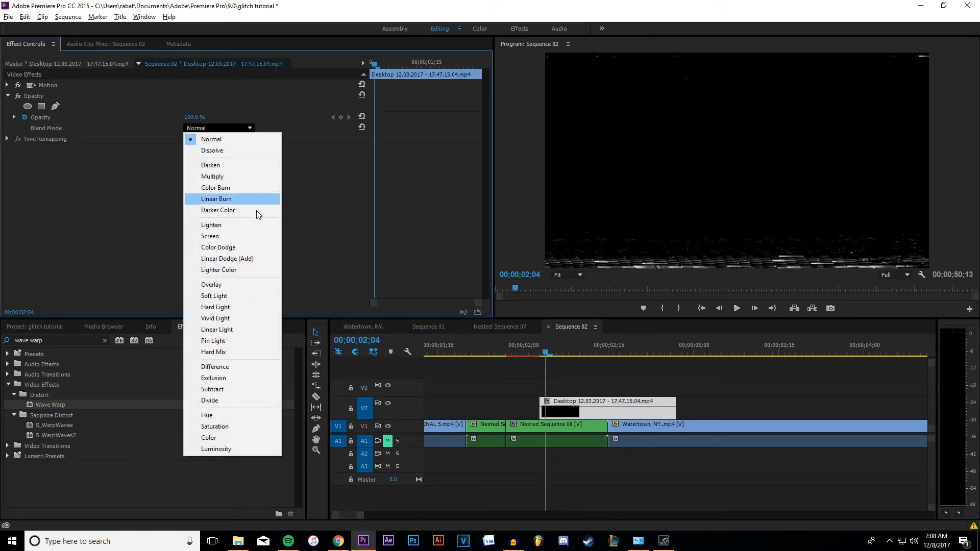
click(225, 236)
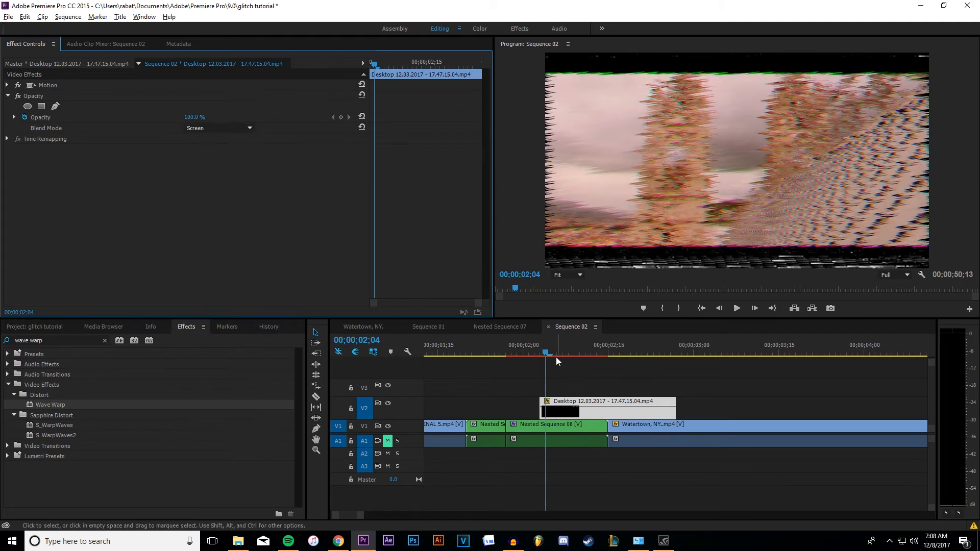
drag(545, 345, 608, 361)
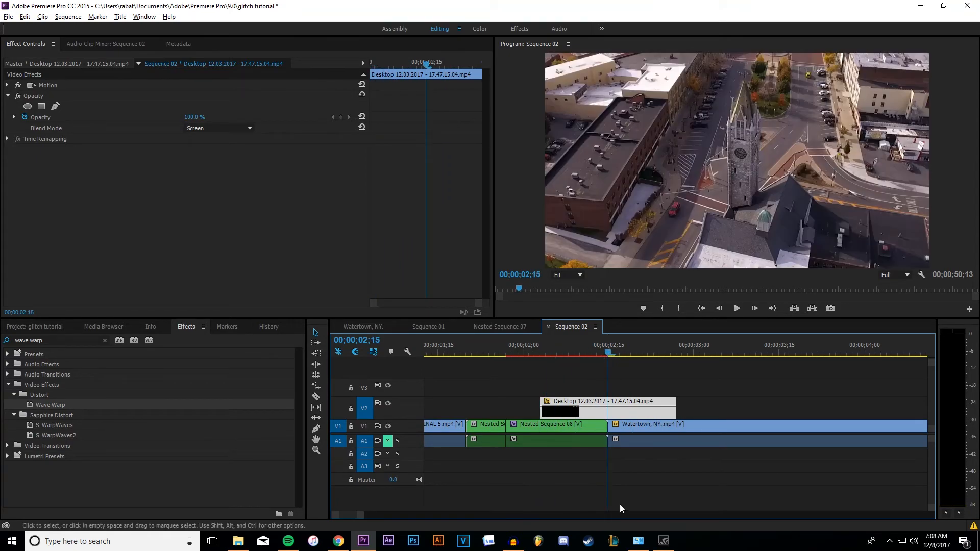
Split Nested Sequence 08 on V1 at 00;00;02;03, where the overlay clip starts.
drag(364, 515, 354, 519)
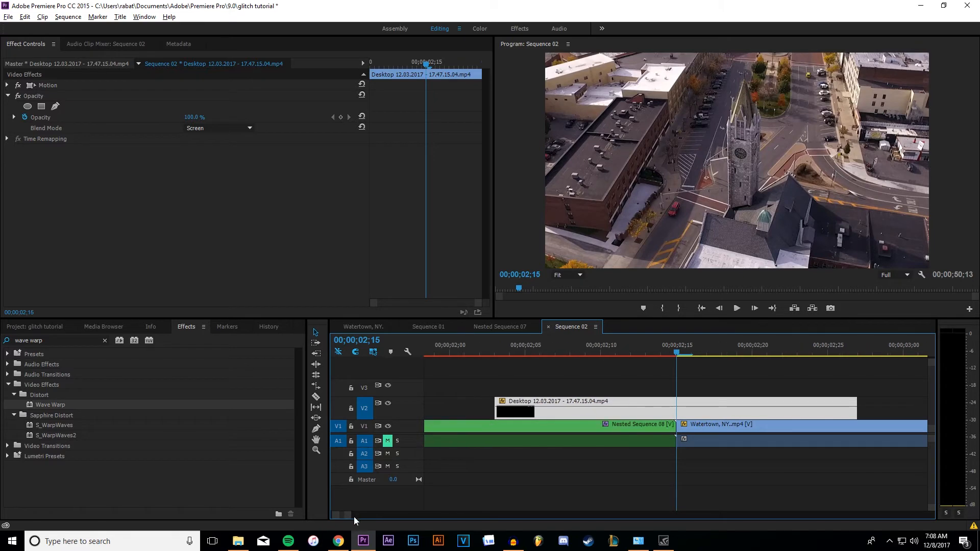
key(Left)
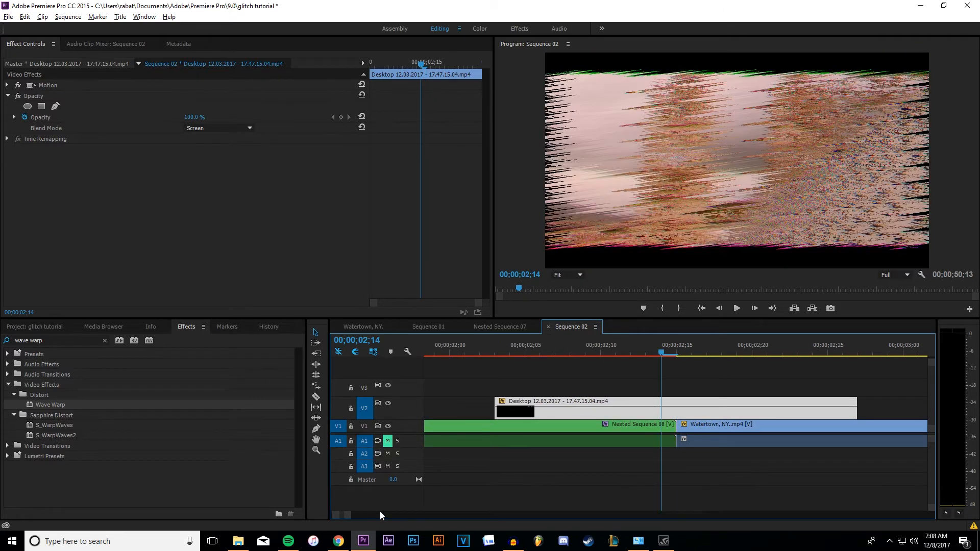
key(Left)
key(Left)
key(Left)
key(Left)
key(Left)
key(Left)
key(Left)
key(Left)
key(Left)
key(Left)
key(Left)
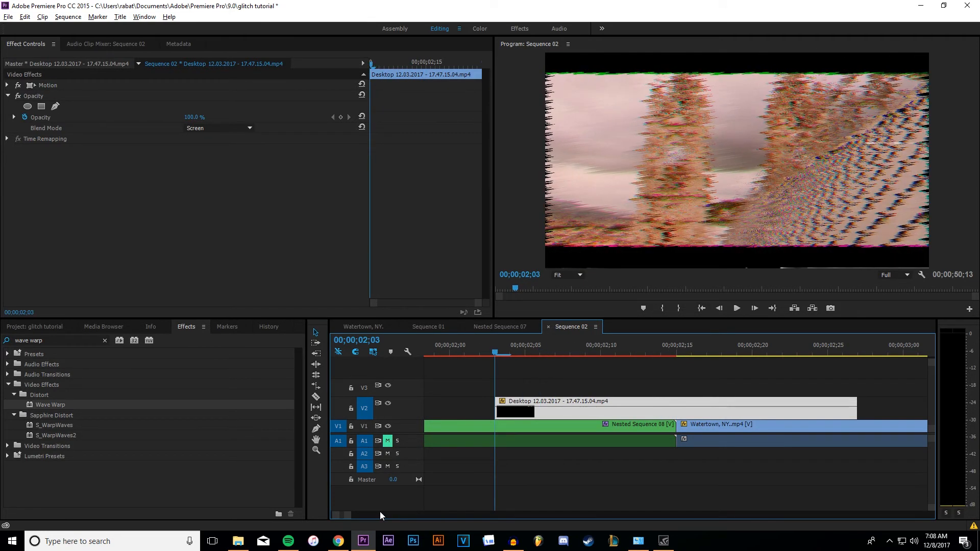
click(315, 396)
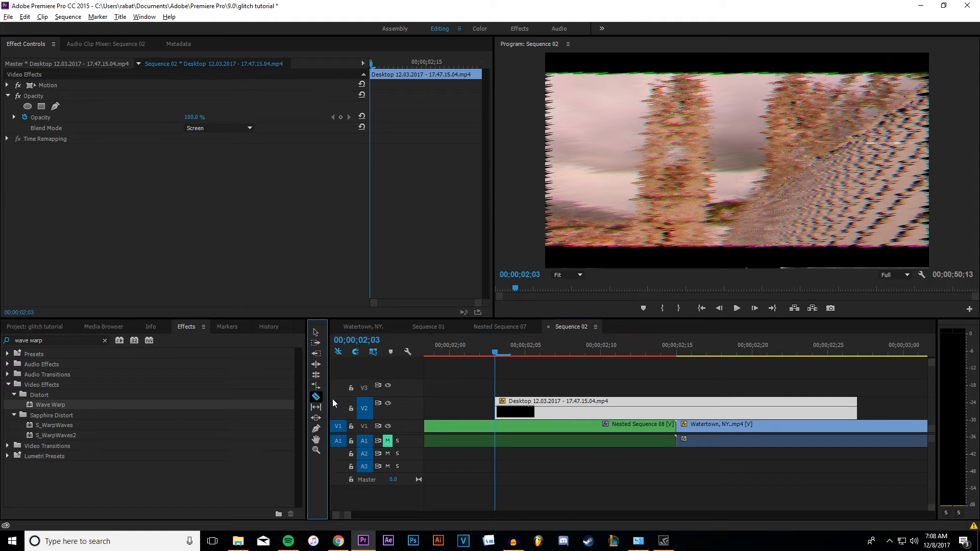
click(496, 426)
Split the rest of Nested Sequence 08 at every frame from 00;00;02;04 to 00;00;02;14.
key(Right)
key(Right)
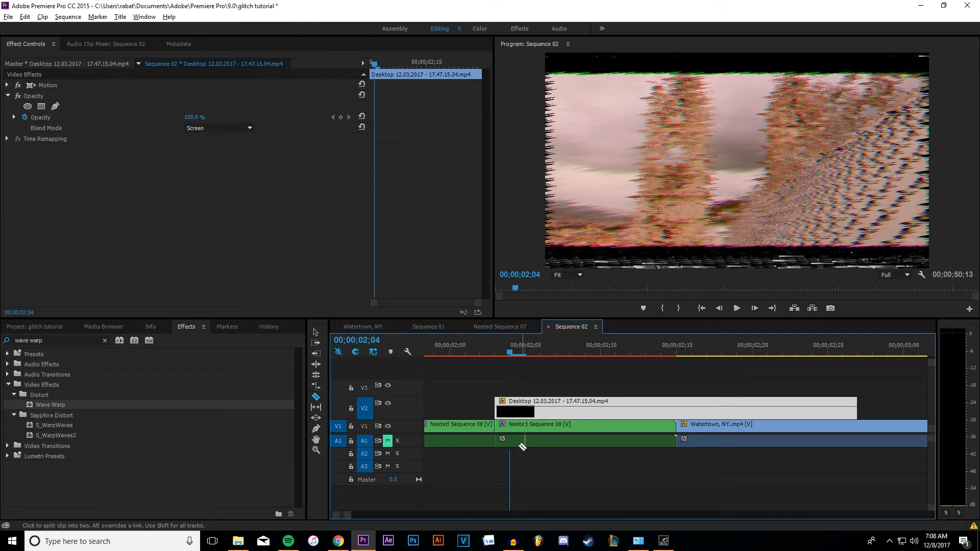
click(526, 428)
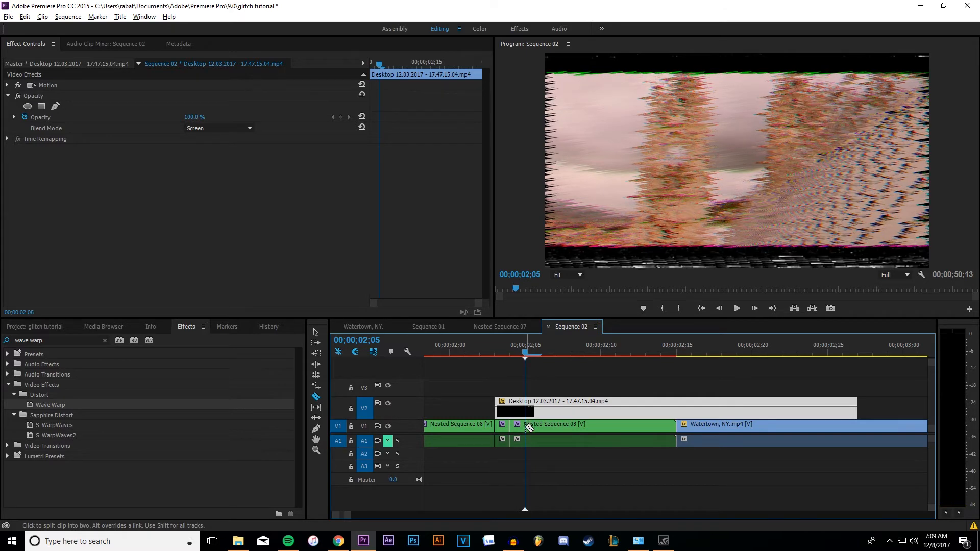
click(525, 428)
key(Right)
click(540, 428)
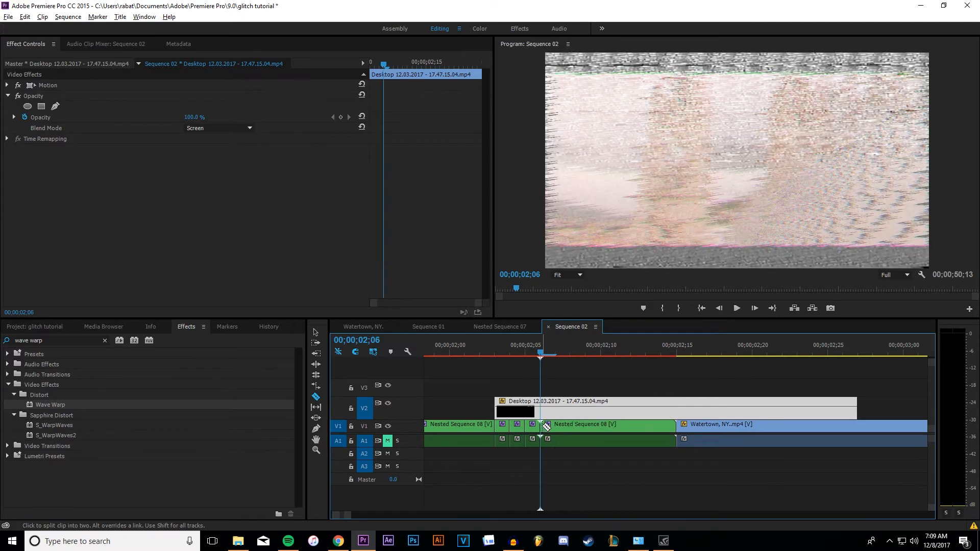
key(Right)
click(555, 428)
key(Right)
click(570, 427)
key(Right)
click(585, 428)
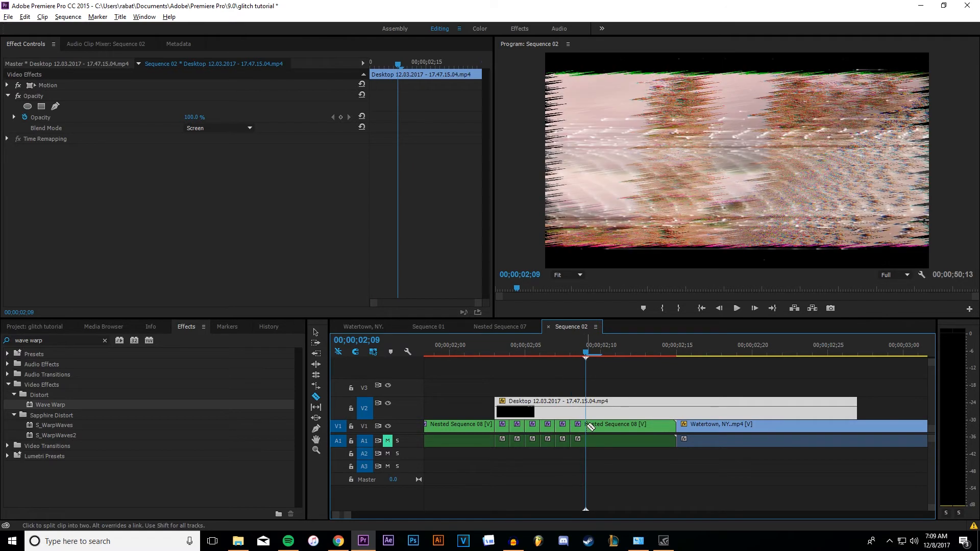
key(Right)
click(601, 428)
key(Right)
click(616, 427)
key(Right)
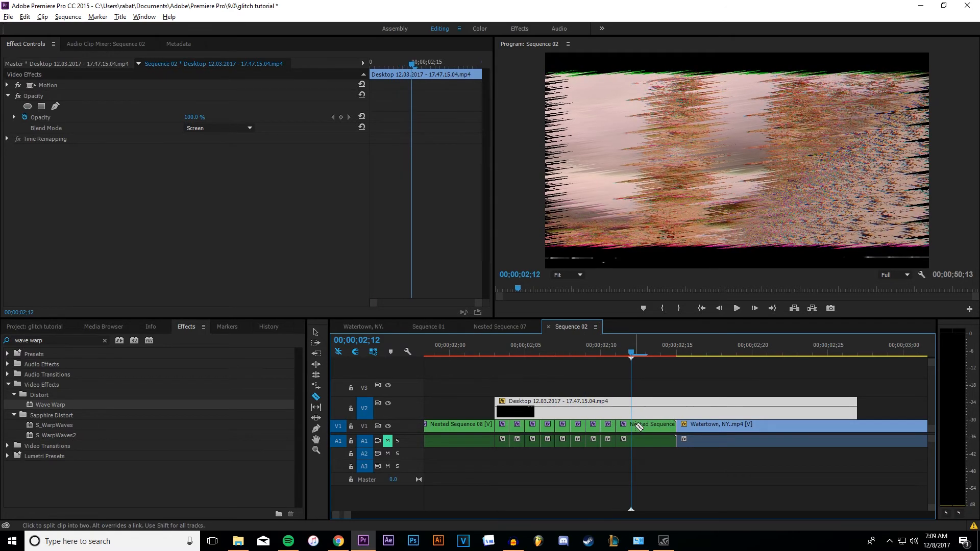
click(631, 427)
key(Right)
key(Right)
click(662, 427)
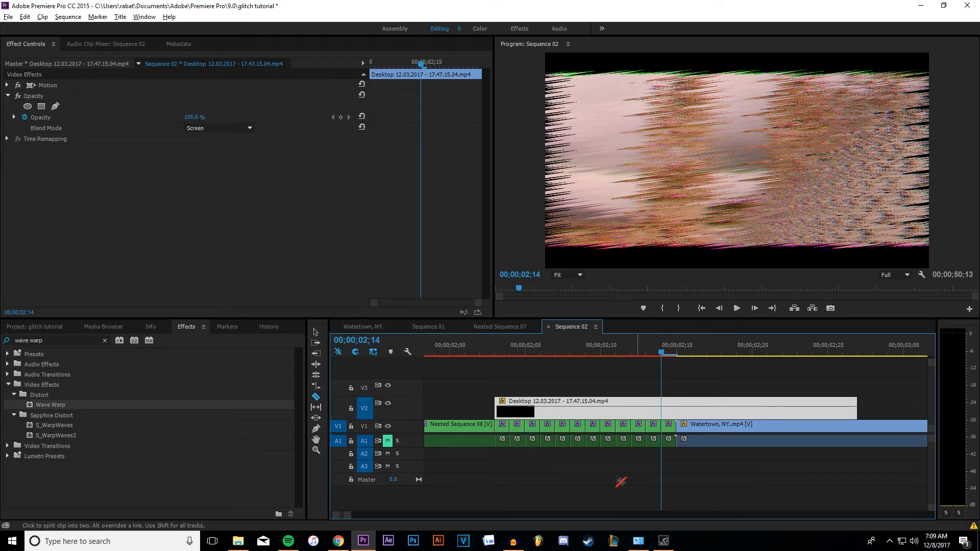
Delete alternating pairs of the one-frame Nested Sequence 08 pieces, at 00;00;02;05, 00;00;02;09 and 00;00;02;13.
click(320, 332)
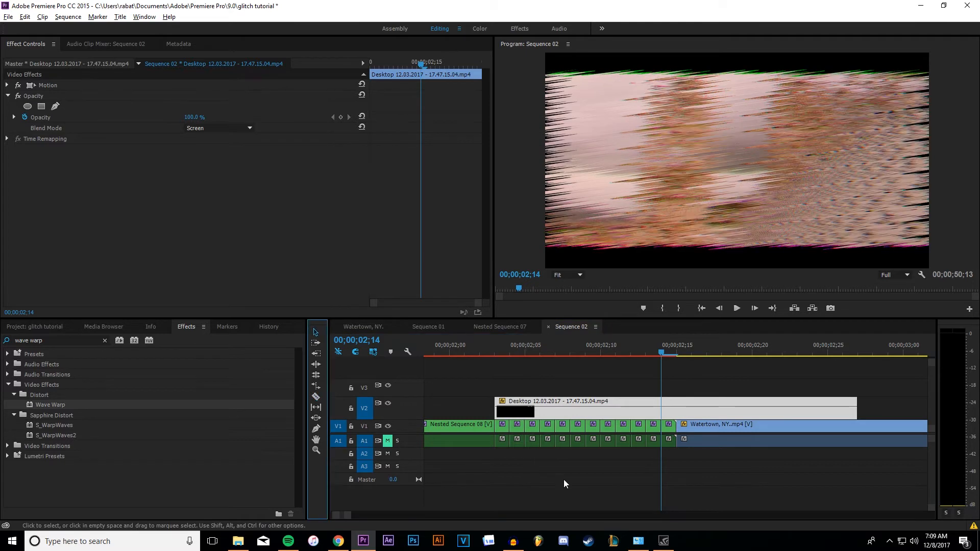
mouse_move(510, 354)
mouse_down()
mouse_move(496, 350)
mouse_move(520, 351)
mouse_up()
drag(528, 451, 546, 431)
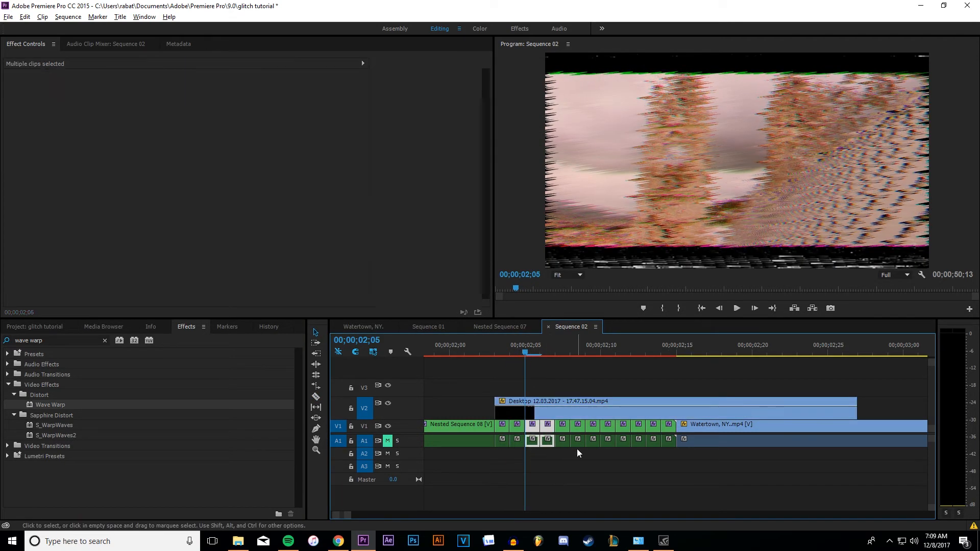
key(Delete)
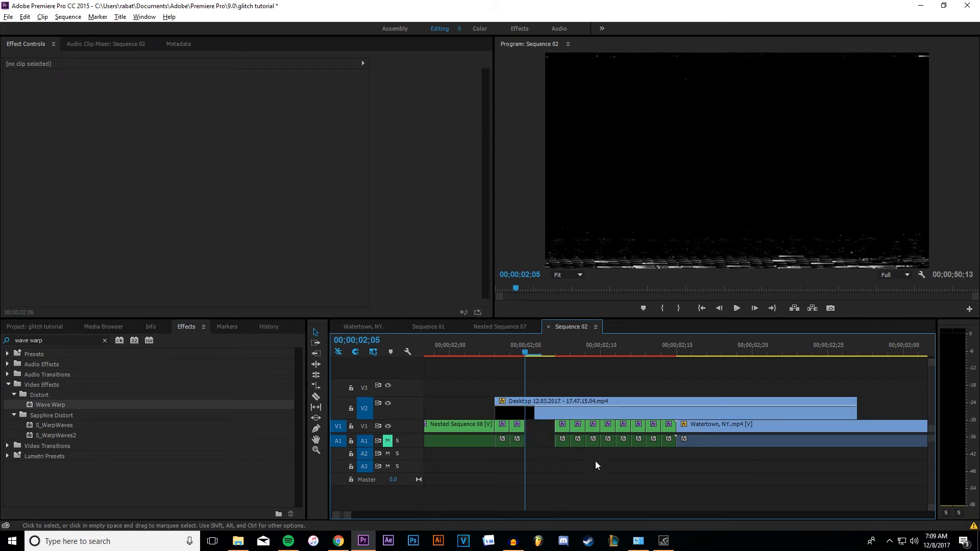
drag(597, 451, 664, 431)
key(Delete)
key(Delete)
Scrub and play the gapped glitch section through to the start of the Watertown, NY. clip.
drag(467, 351, 686, 348)
key(space)
click(515, 347)
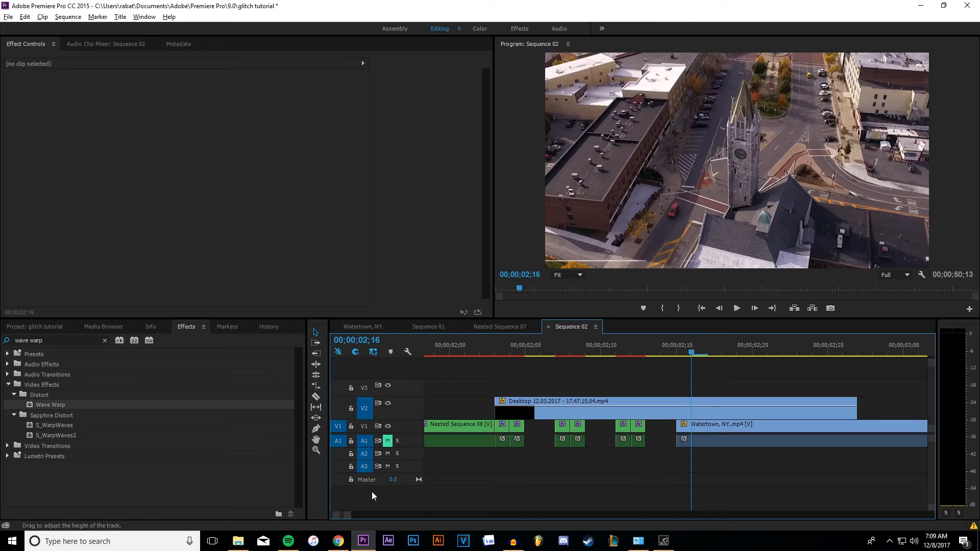
Place the Glitch effect intro audio on A2 in line with the overlay clip's start, and expand the track to show its waveform.
drag(348, 515, 385, 512)
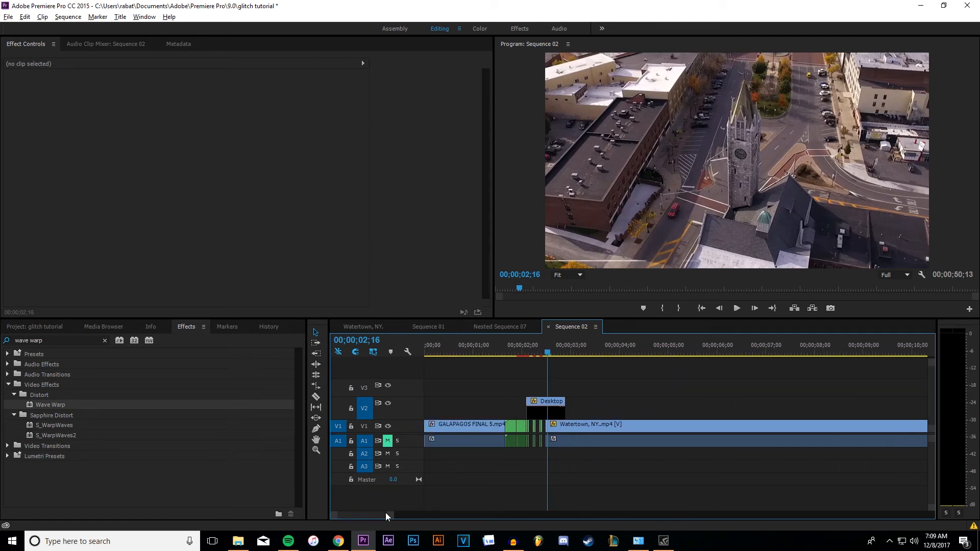
click(67, 327)
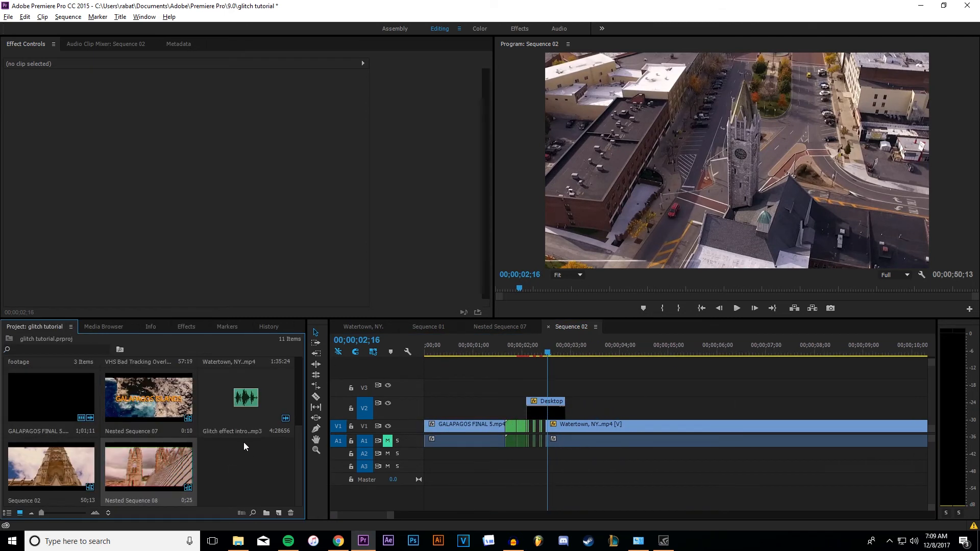
drag(402, 460, 549, 477)
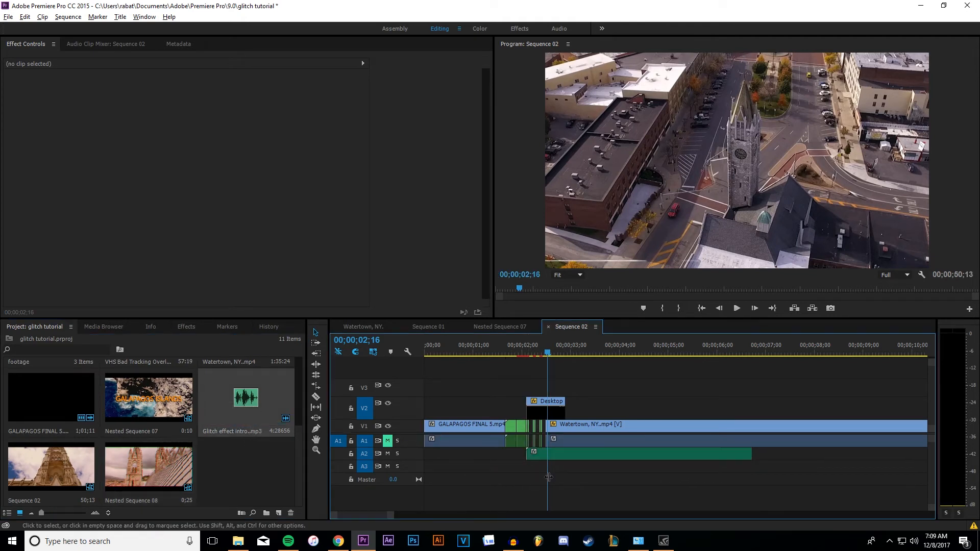
double_click(360, 457)
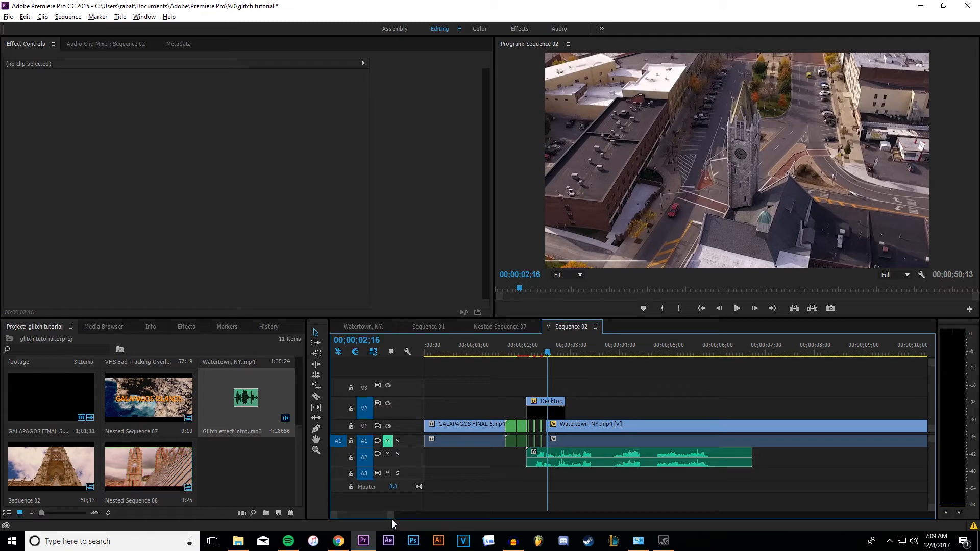
Trim the quiet opening off the Glitch effect intro audio at 00;00;02;09 and align its start with the overlay clip at 00;00;02;03.
drag(391, 520, 351, 519)
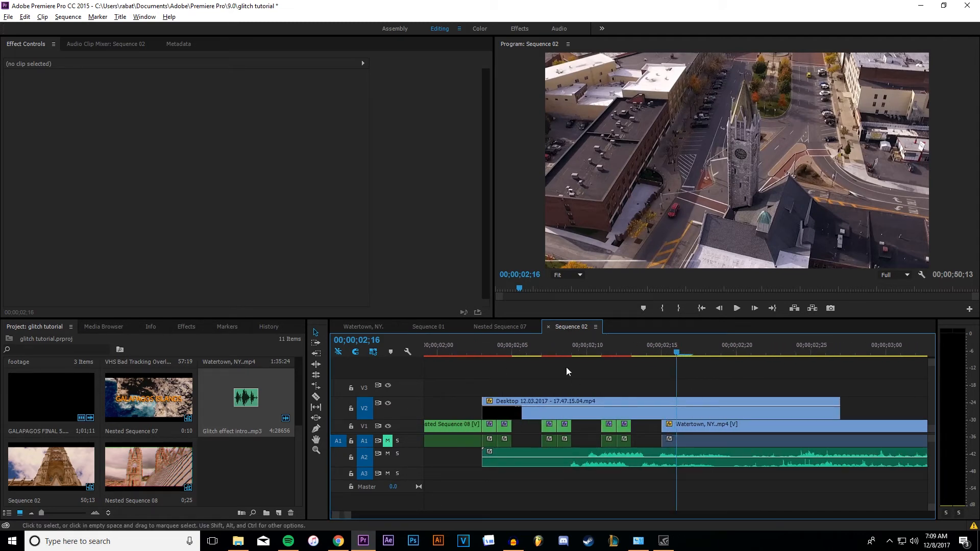
drag(561, 351, 571, 350)
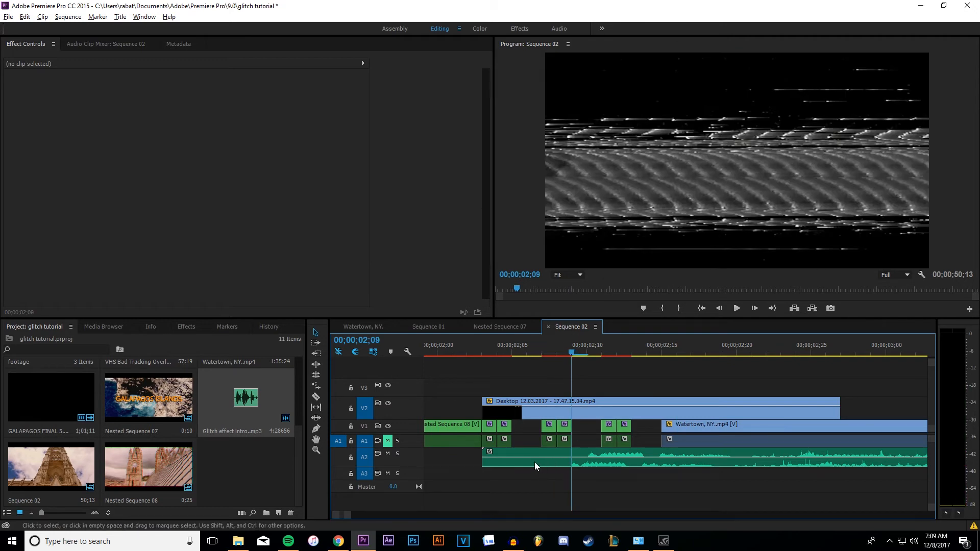
mouse_move(483, 459)
mouse_down()
mouse_move(574, 465)
mouse_move(482, 461)
mouse_up()
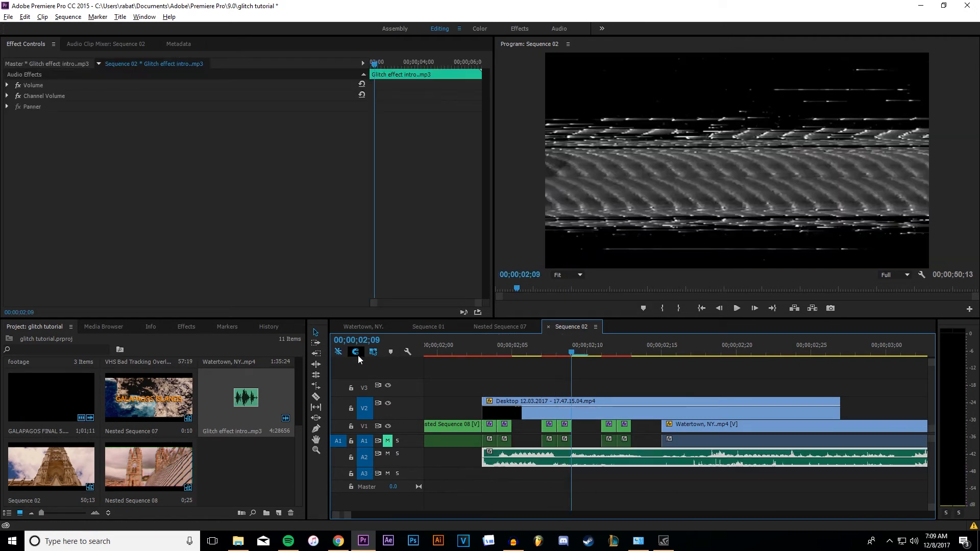
Play the glitch transition with its sound effect from 00;00;02;03.
click(483, 348)
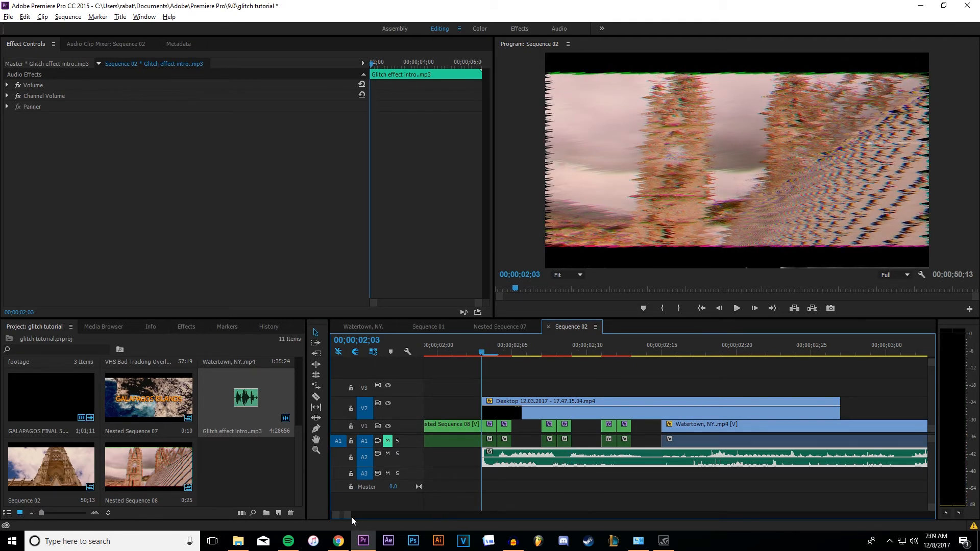
drag(351, 516, 375, 516)
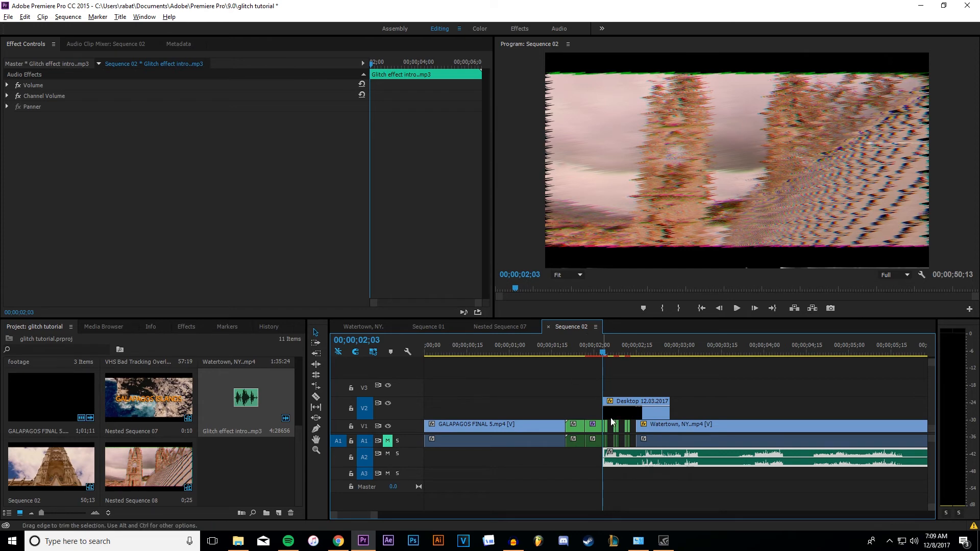
key(space)
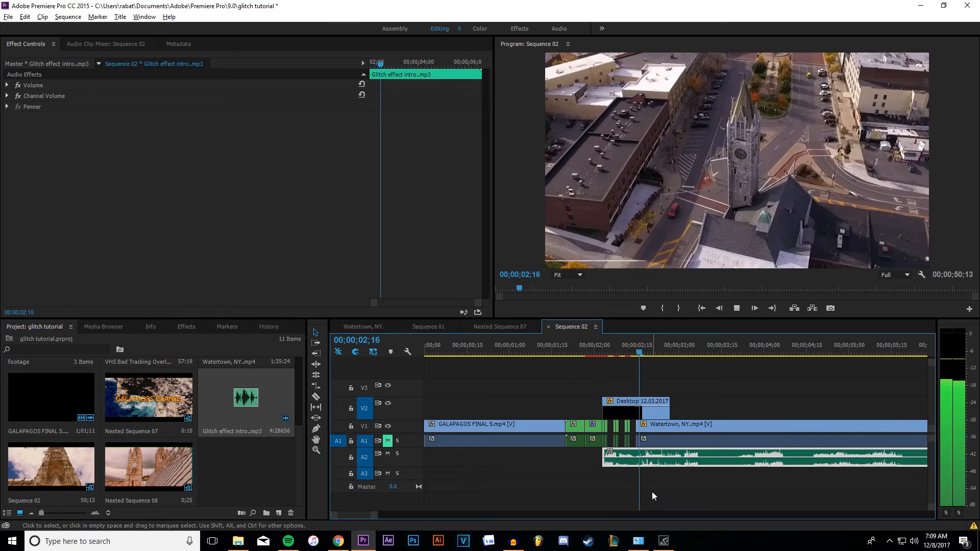
key(space)
Split the Glitch effect intro audio on A2 at the overlay clip's end and delete the remainder.
mouse_move(652, 354)
mouse_down()
mouse_move(635, 352)
mouse_move(674, 345)
mouse_move(640, 362)
mouse_up()
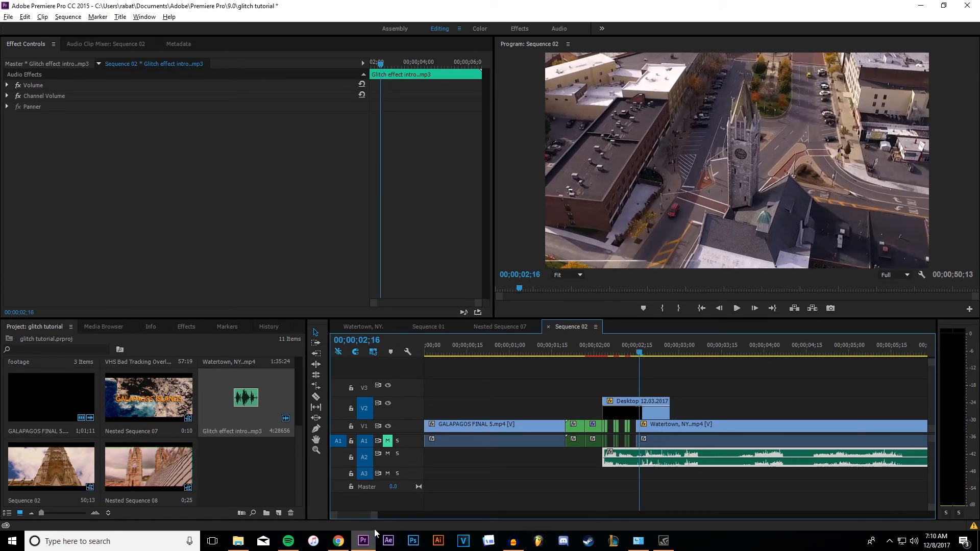
mouse_move(375, 515)
mouse_down()
mouse_move(362, 520)
mouse_move(401, 514)
mouse_up()
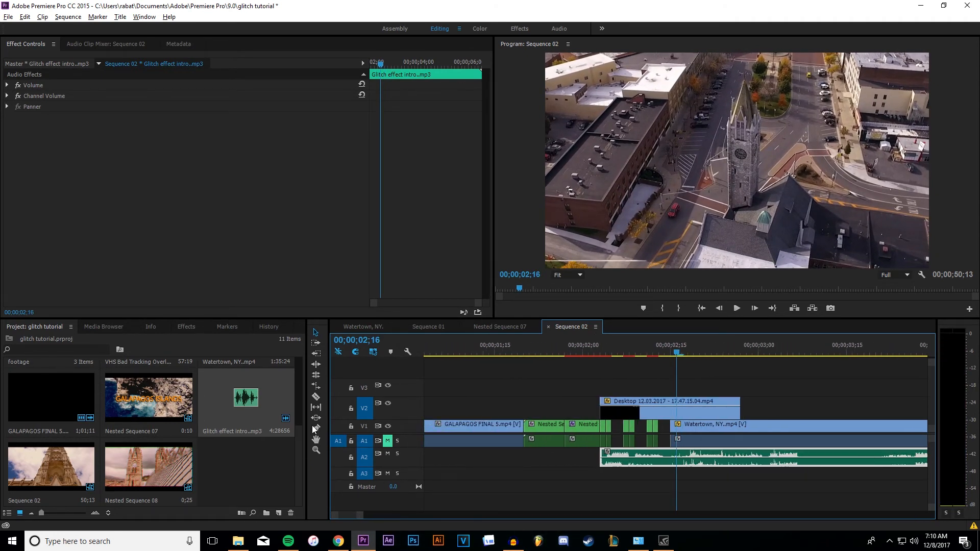
click(316, 396)
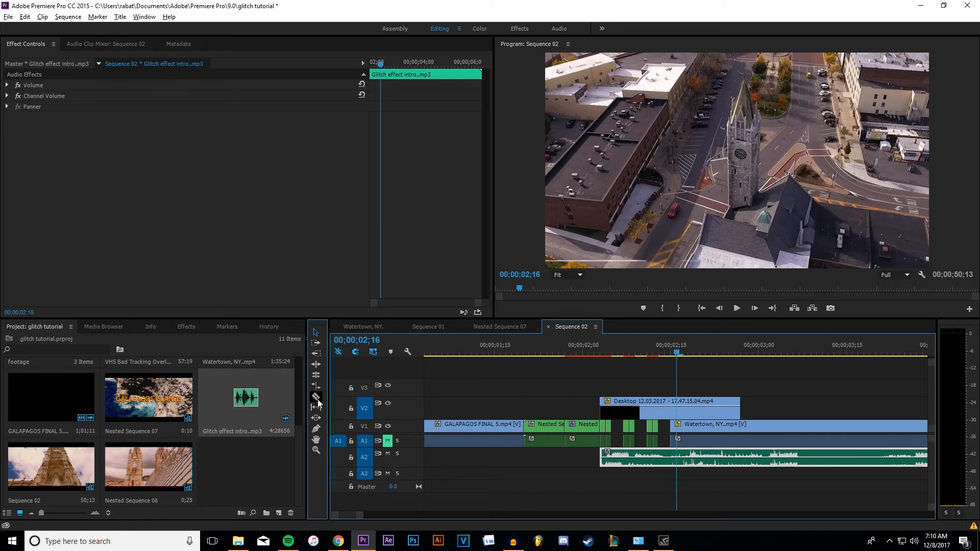
click(741, 456)
right_click(760, 457)
click(780, 68)
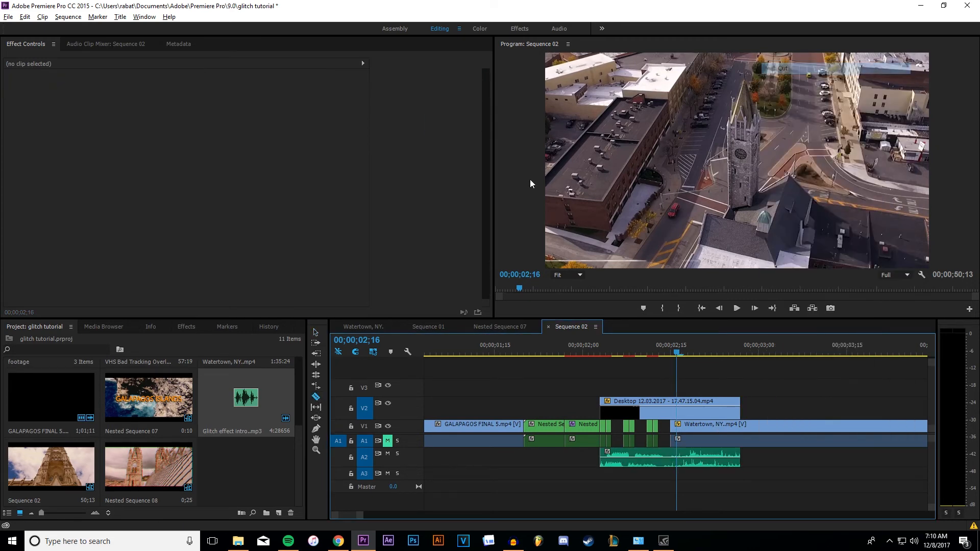
Apply a Dip to White transition at the start of the Watertown, NY. clip on V1 and shorten it to 00;00;00;12.
key(shift+7)
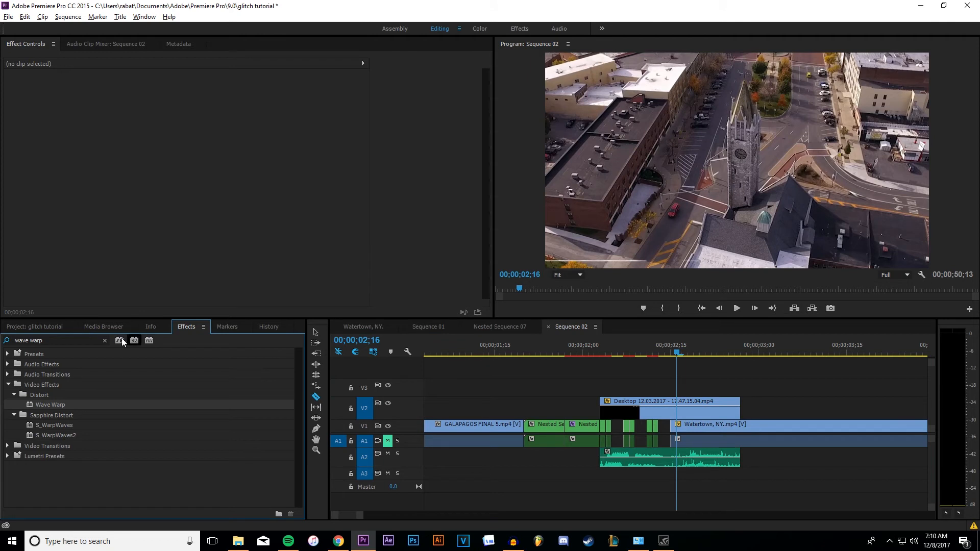
click(105, 339)
text(dip to white)
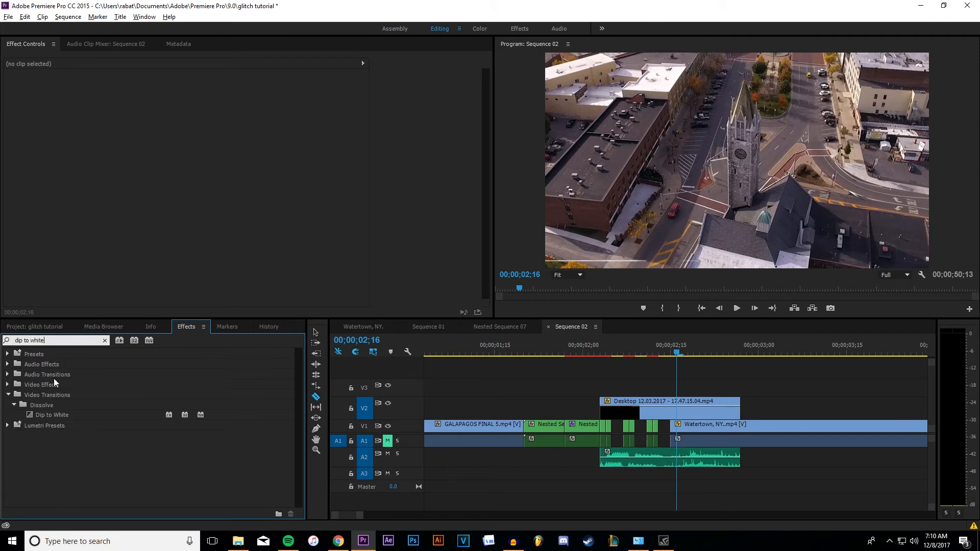
drag(52, 414, 533, 440)
drag(679, 436, 675, 428)
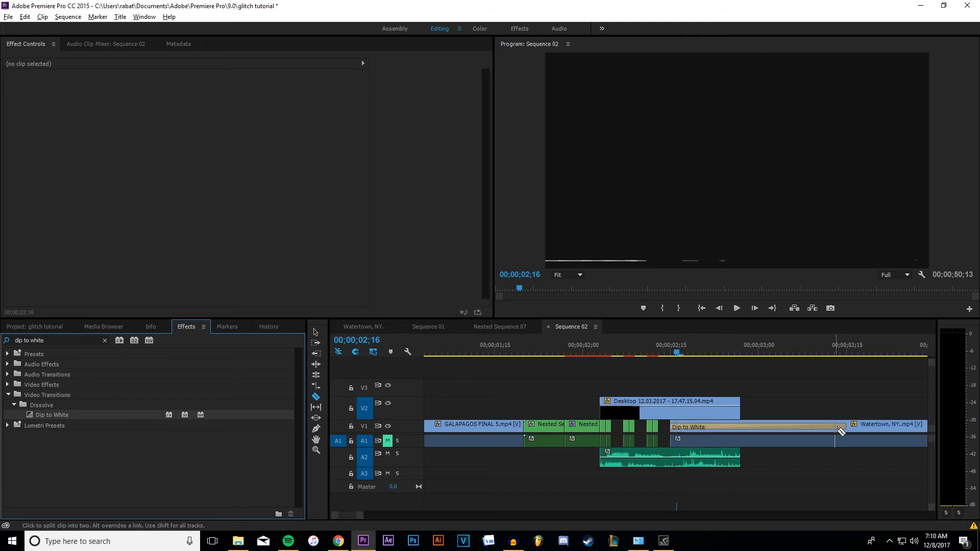
click(315, 332)
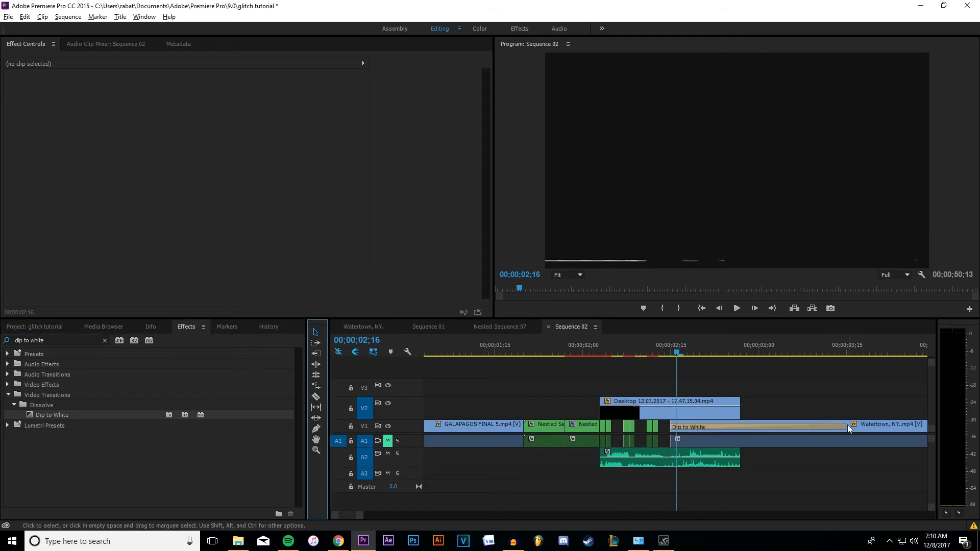
drag(847, 428, 739, 426)
Play the glitch section from 00;00;02;01 past the Dip to White transition to 00;00;02;29.
click(587, 353)
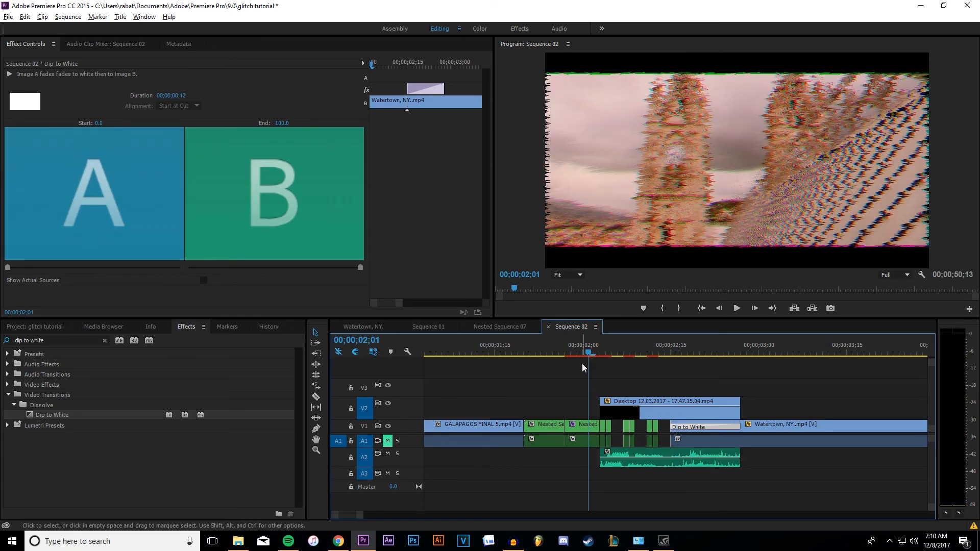
key(space)
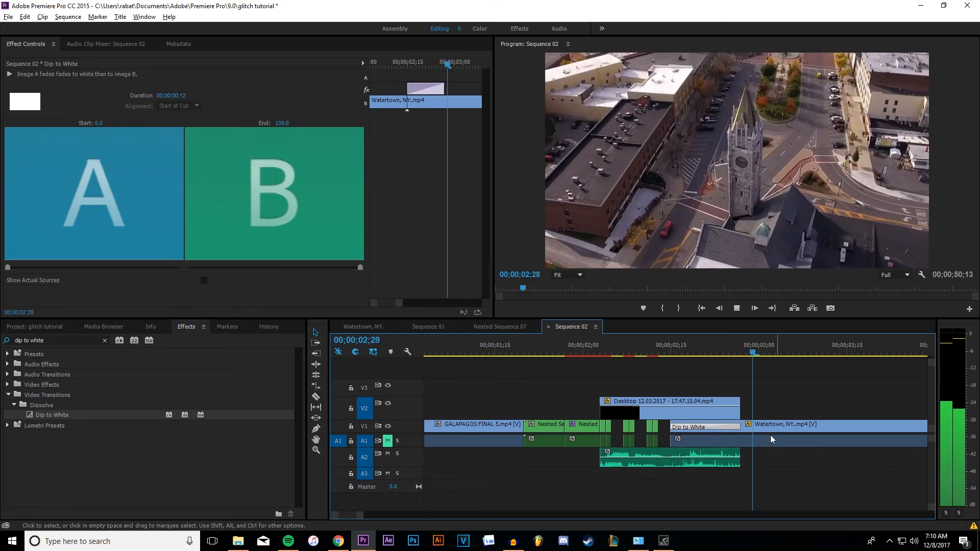
drag(695, 355, 750, 356)
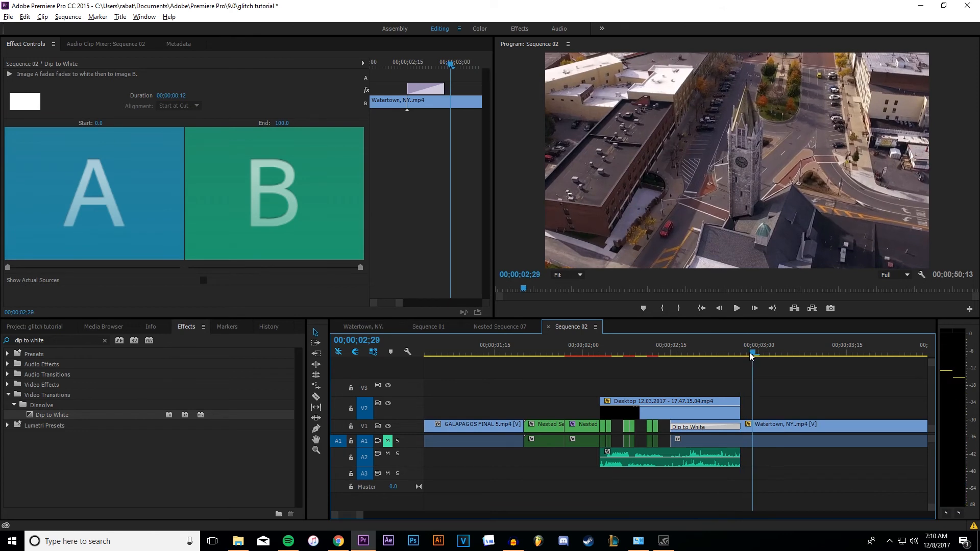
Search the effects for "fade", apply Exponential Fade to the end of the A2 glitch audio, and shorten it to 00;00;00;04.
click(65, 339)
key(BackSpace)
key(BackSpace)
key(BackSpace)
key(BackSpace)
key(BackSpace)
text(fa)
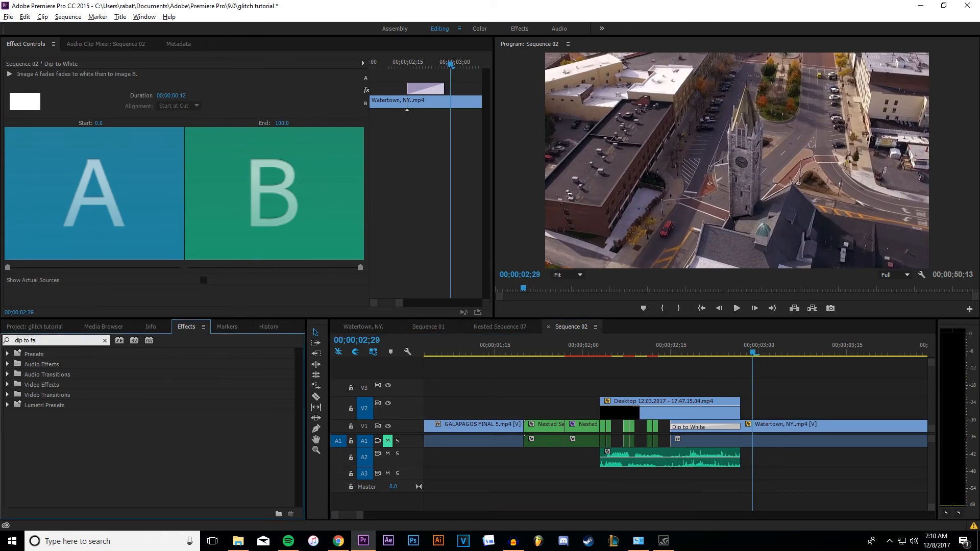
key(BackSpace)
key(BackSpace)
key(BackSpace)
key(BackSpace)
key(BackSpace)
key(BackSpace)
key(BackSpace)
key(BackSpace)
text(fade)
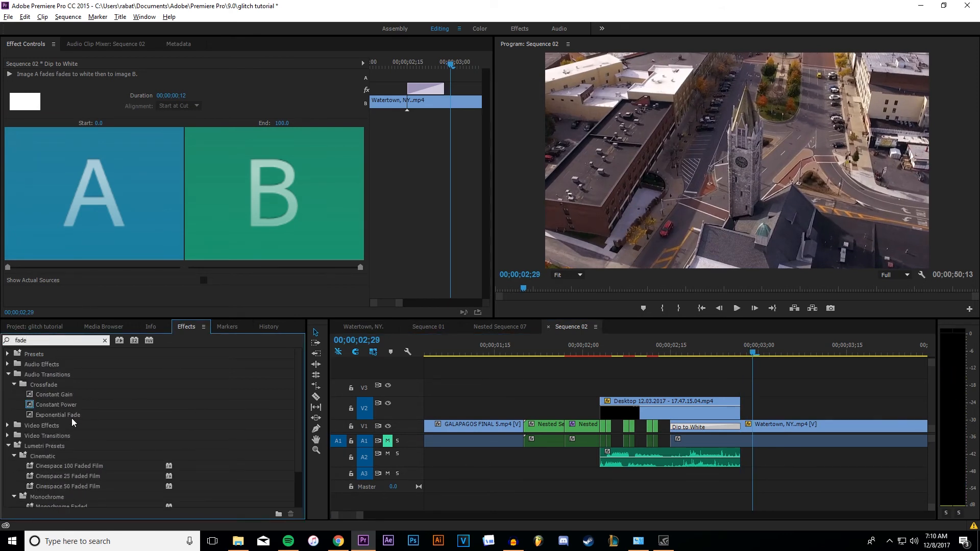
drag(61, 415, 739, 462)
drag(601, 458, 720, 461)
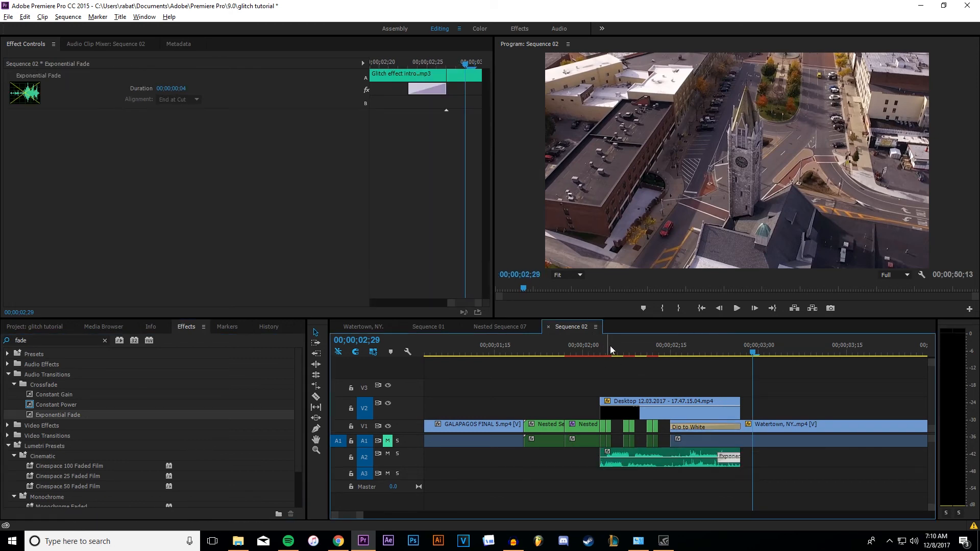
Scrub back from 00;00;02;13 through the gapped glitch section to the overlay clip's start.
click(657, 347)
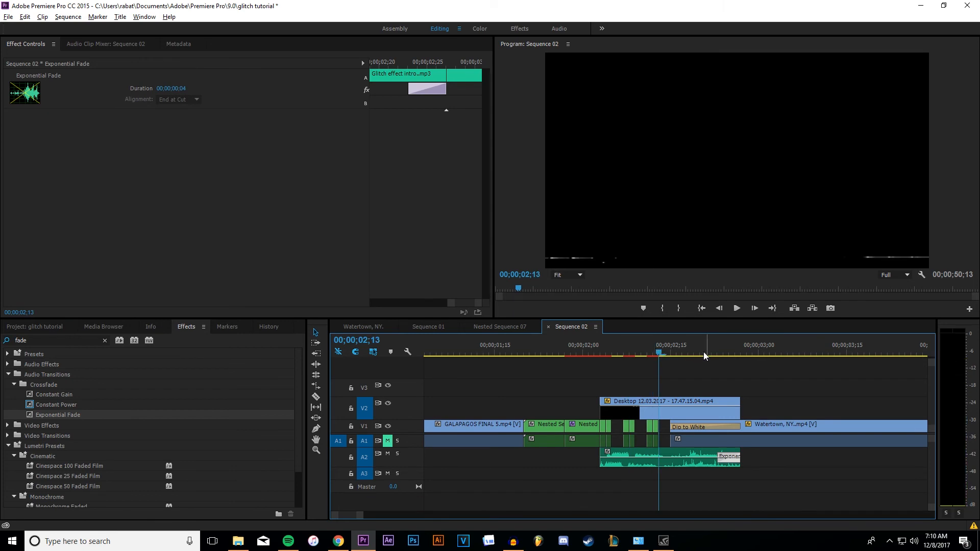
drag(632, 353, 599, 353)
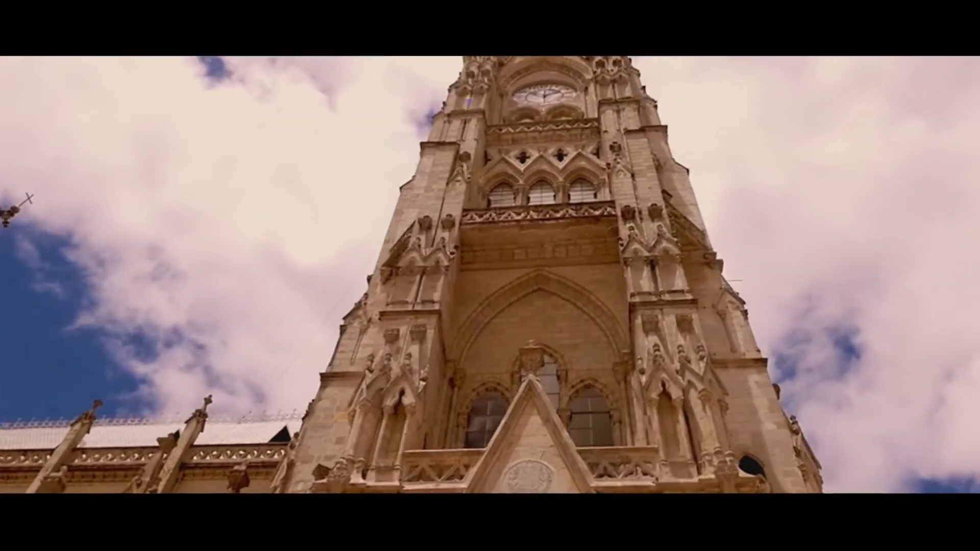